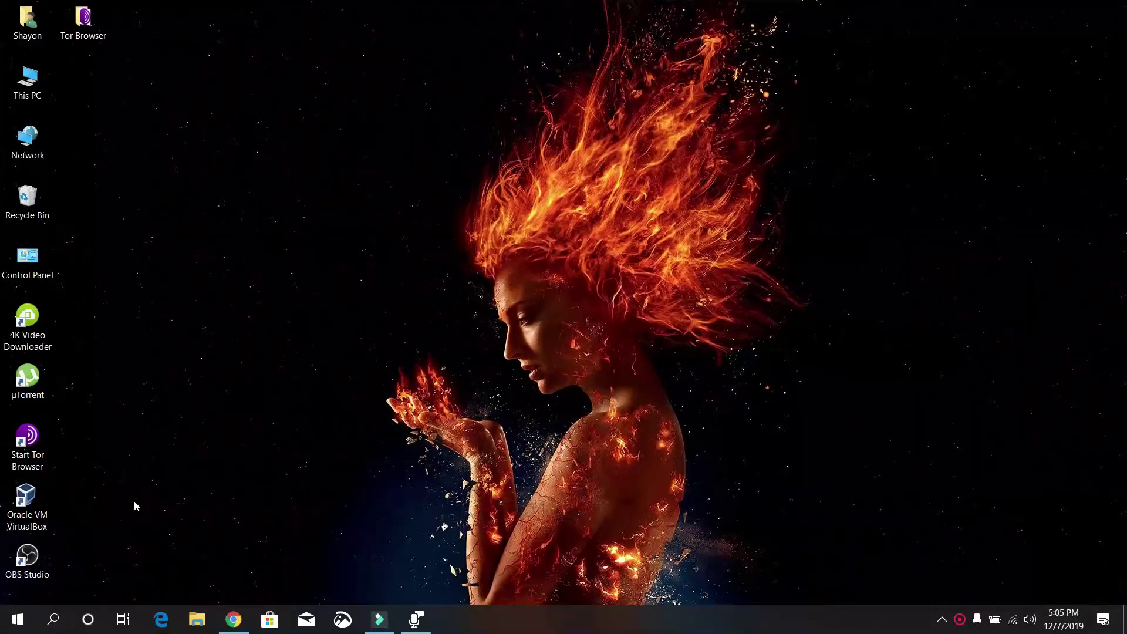
# Switch to Chrome, search Google for "obs studio" and open the official OBS project website
pyautogui.click(233, 619)
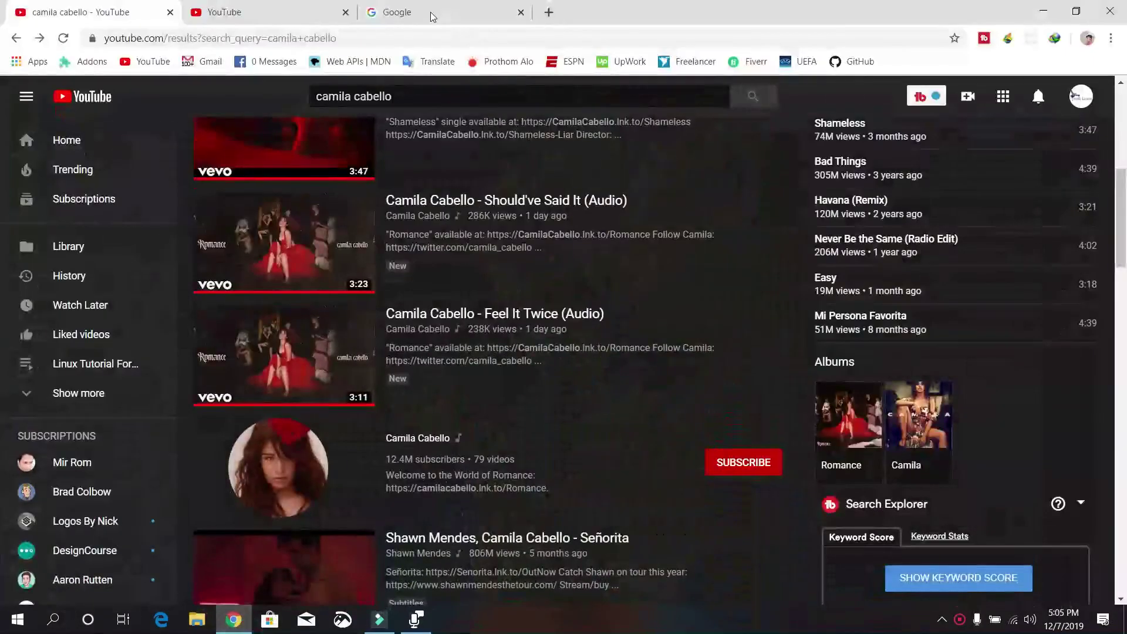
pyautogui.click(427, 12)
pyautogui.click(390, 295)
pyautogui.write('obs studio')
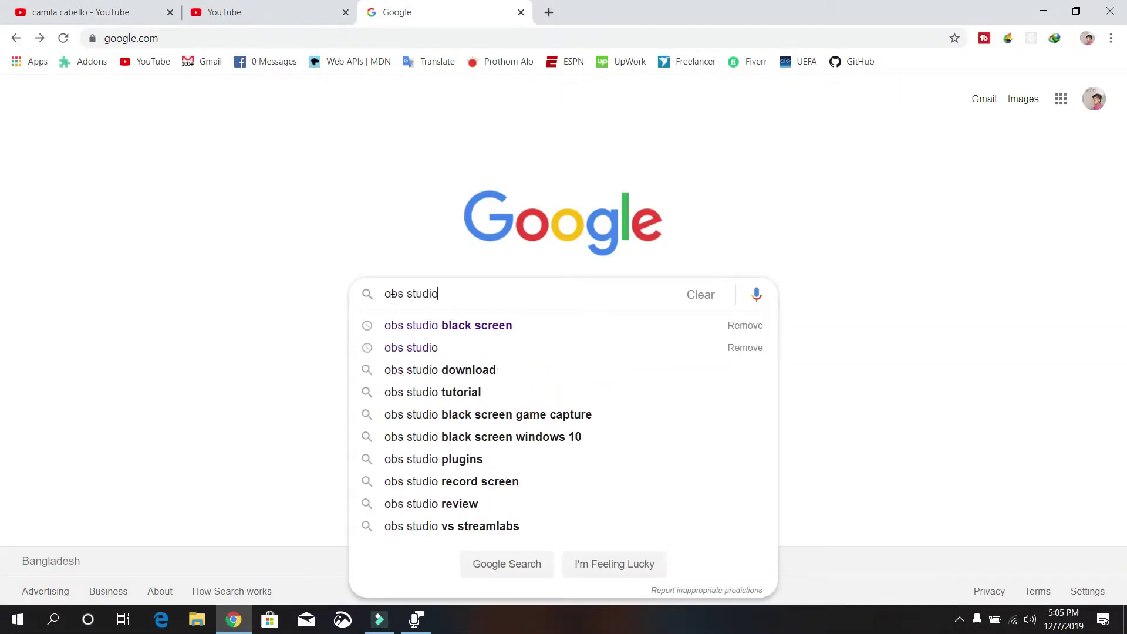
pyautogui.press('Return')
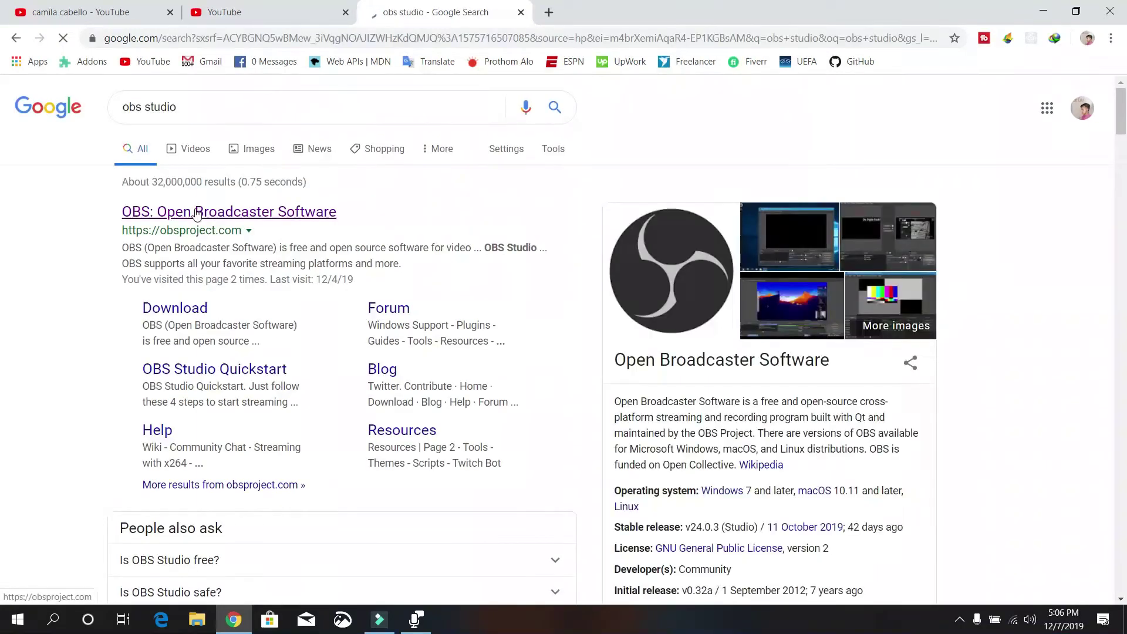
pyautogui.click(196, 212)
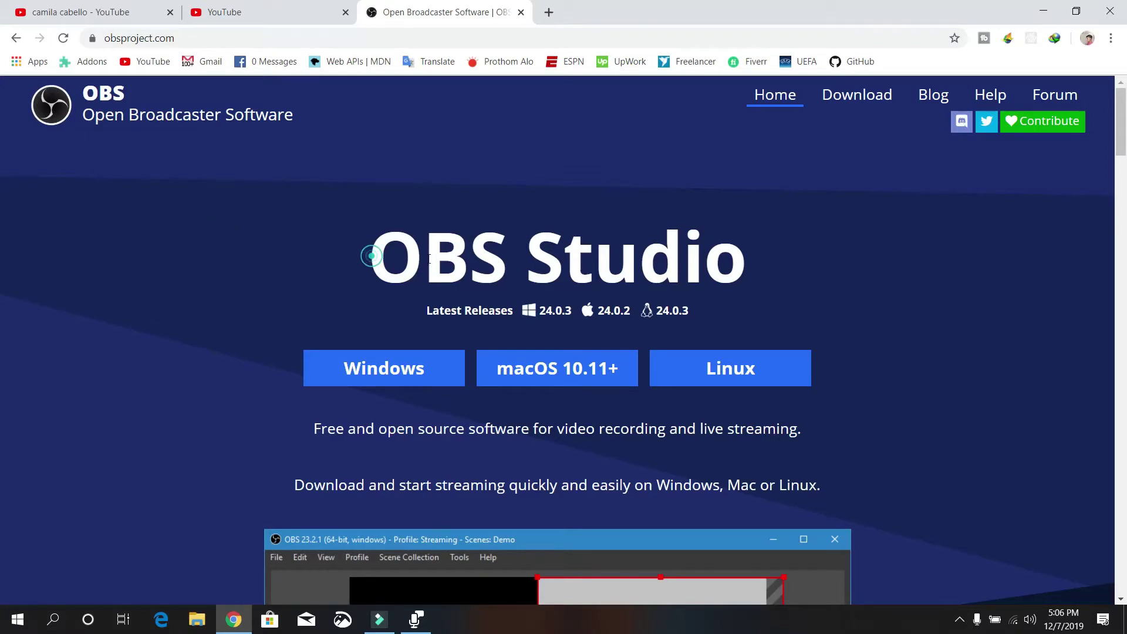
# Examine the OBS Studio home page, highlighting the title and the free and open source software description
pyautogui.moveTo(372, 256); pyautogui.dragTo(702, 258)
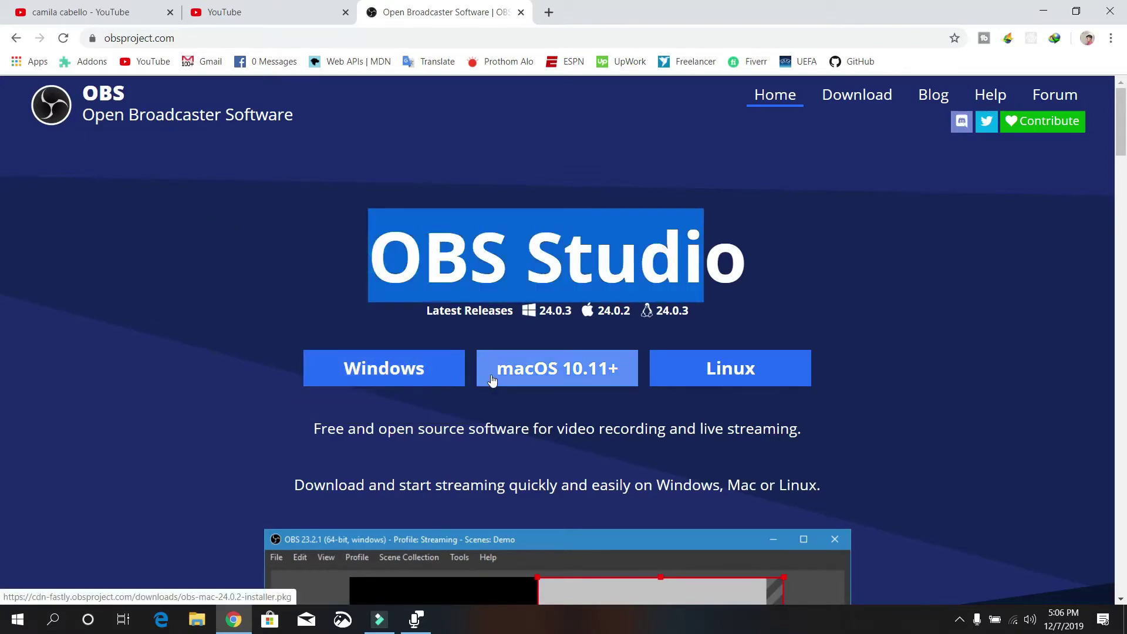
pyautogui.scroll(-1, 1, 146)
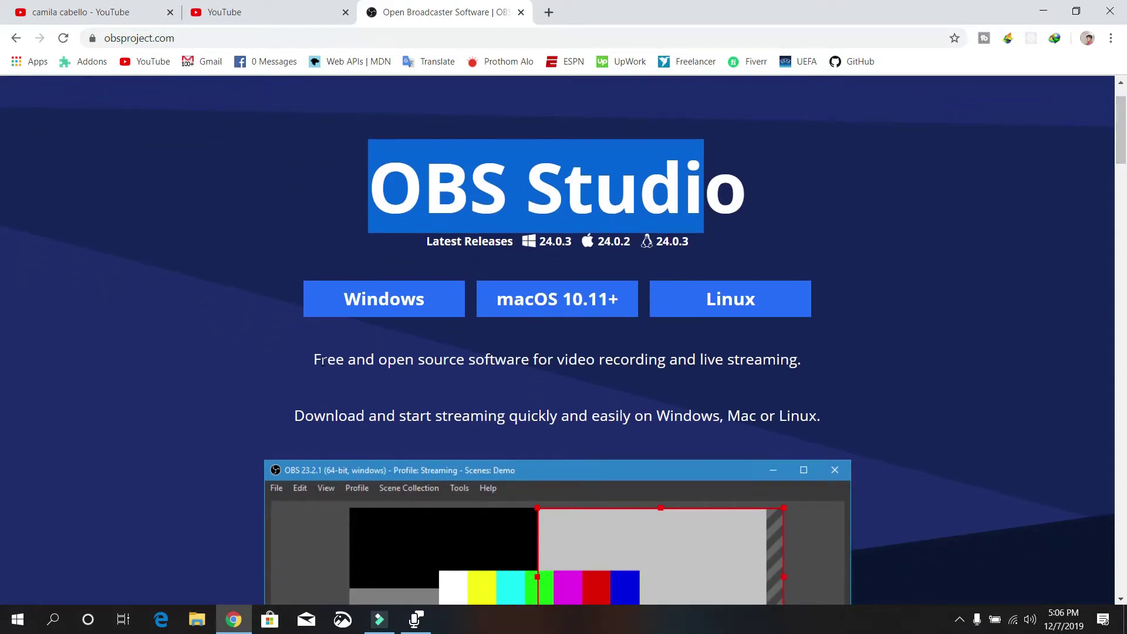
pyautogui.moveTo(314, 360); pyautogui.dragTo(514, 367)
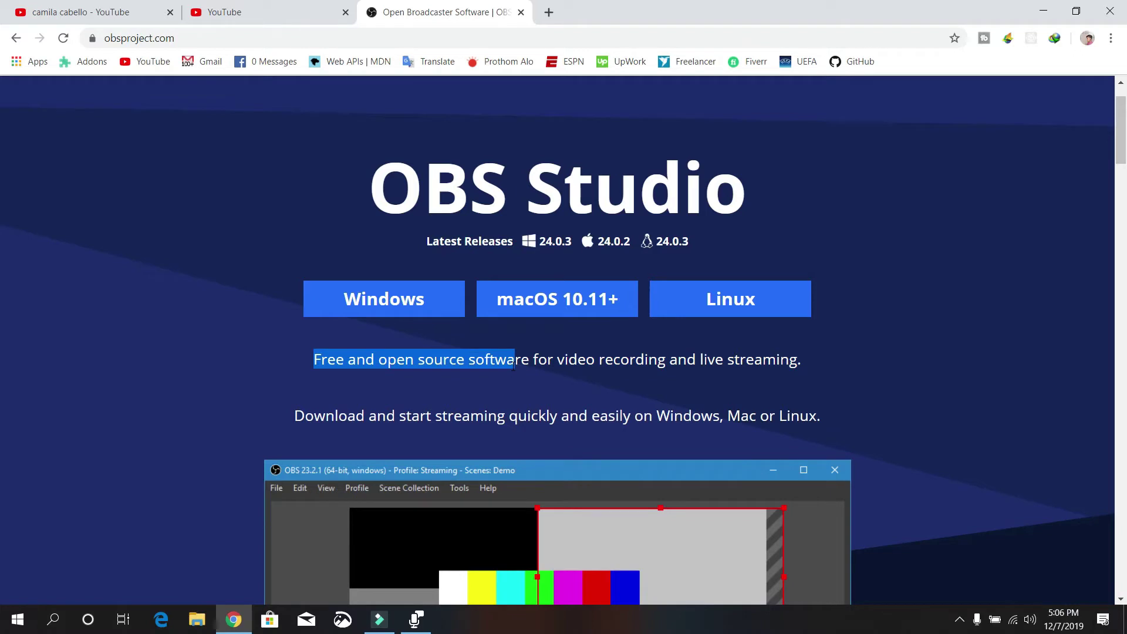
pyautogui.moveTo(371, 193); pyautogui.dragTo(742, 204)
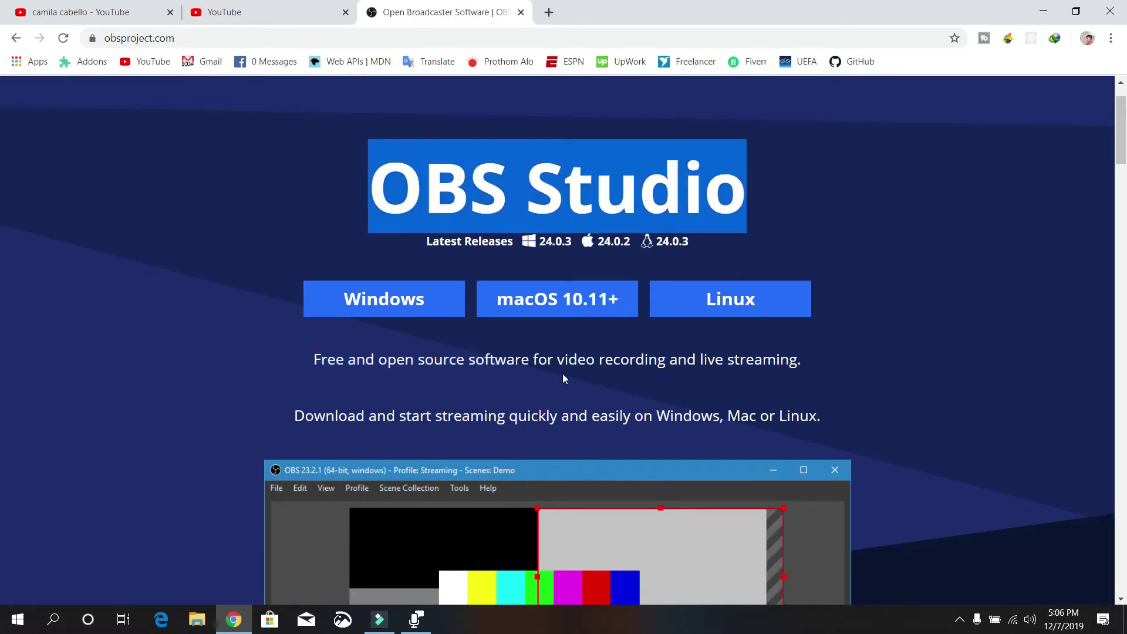
# Try the Windows installer download, cancel the duplicate download, close its welcome page and minimize the browser
pyautogui.click(408, 307)
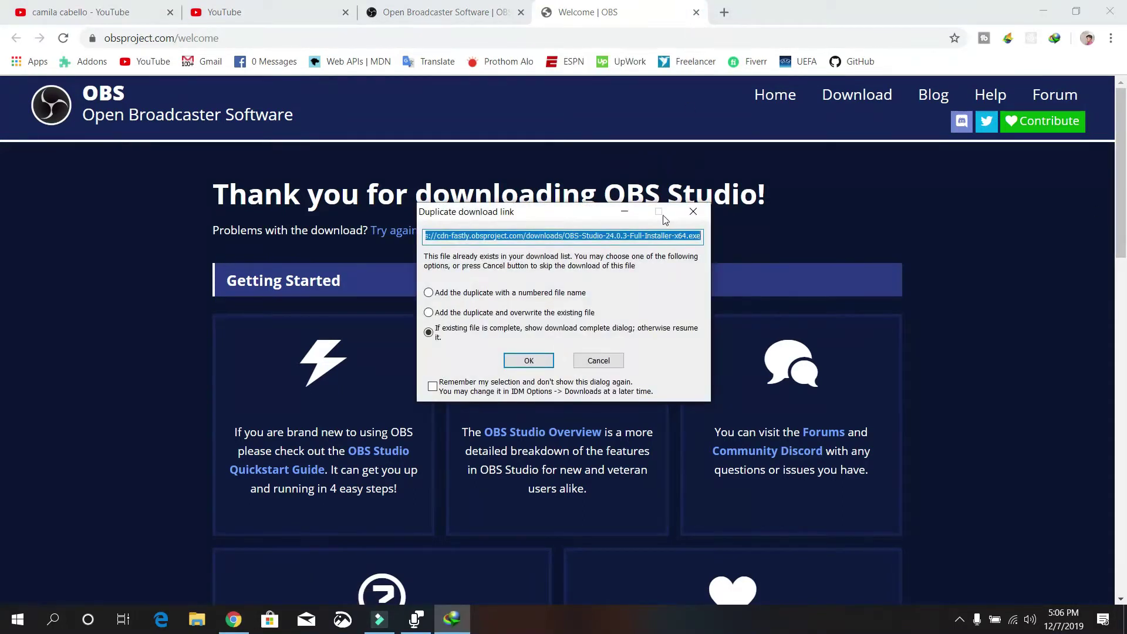
pyautogui.click(693, 212)
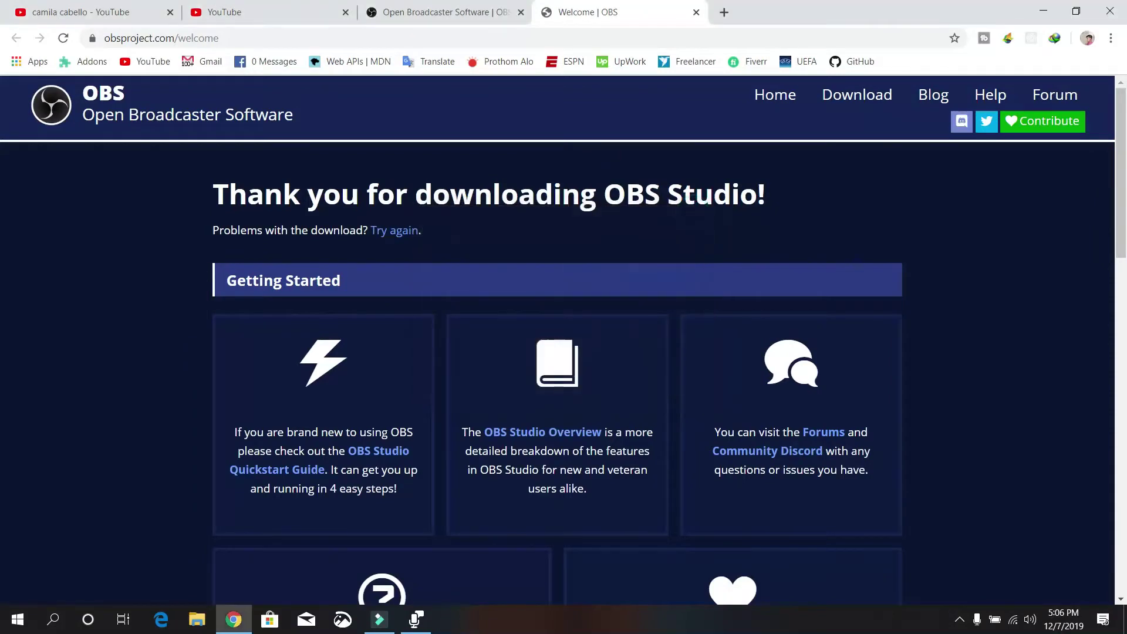
pyautogui.click(695, 12)
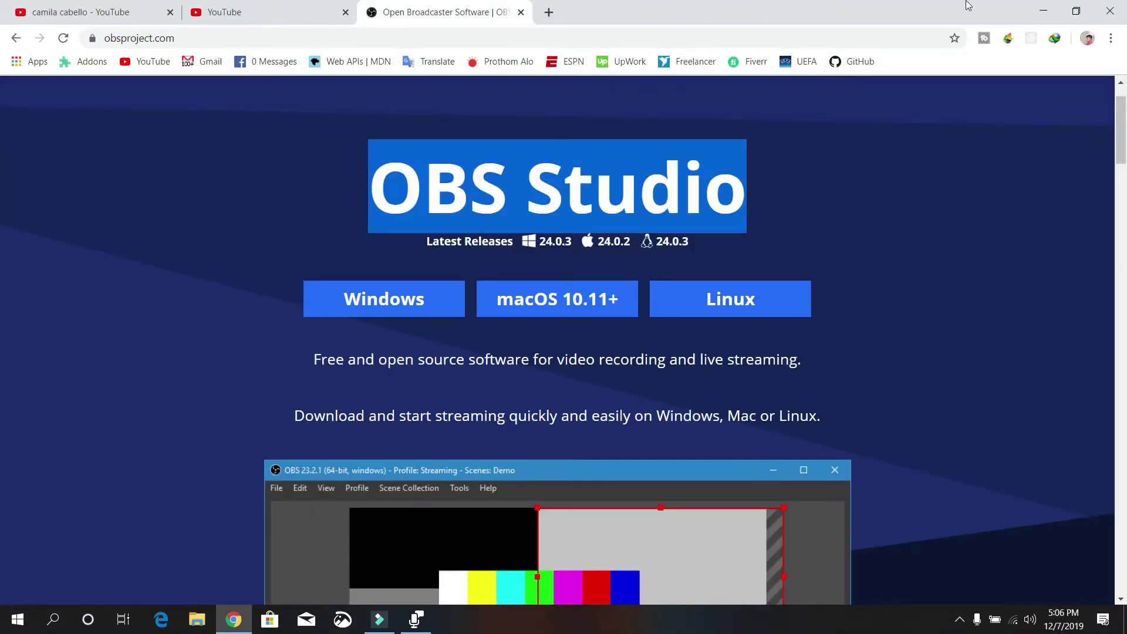
pyautogui.click(1042, 12)
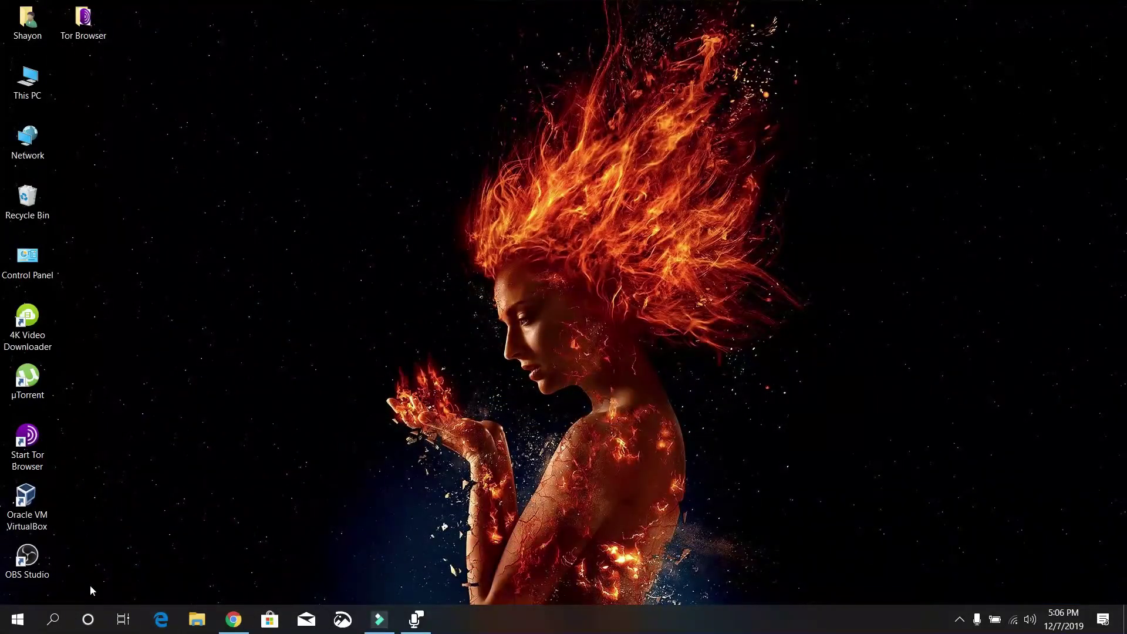
# Launch OBS Studio and remove the Display Capture source from Scene 3
pyautogui.doubleClick(29, 561)
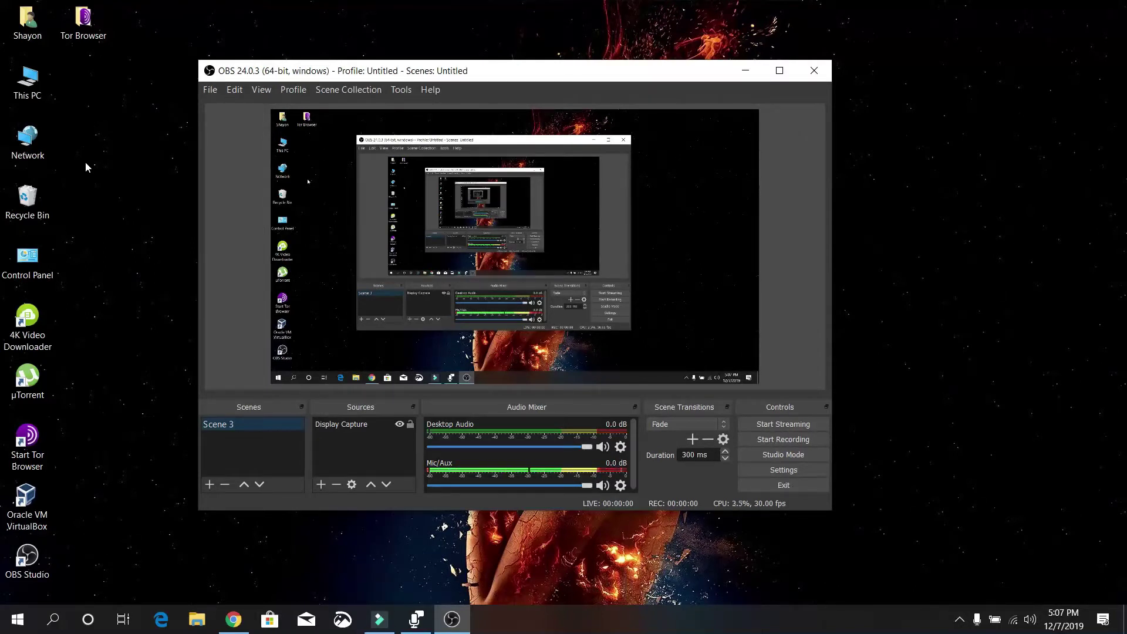
pyautogui.click(353, 426)
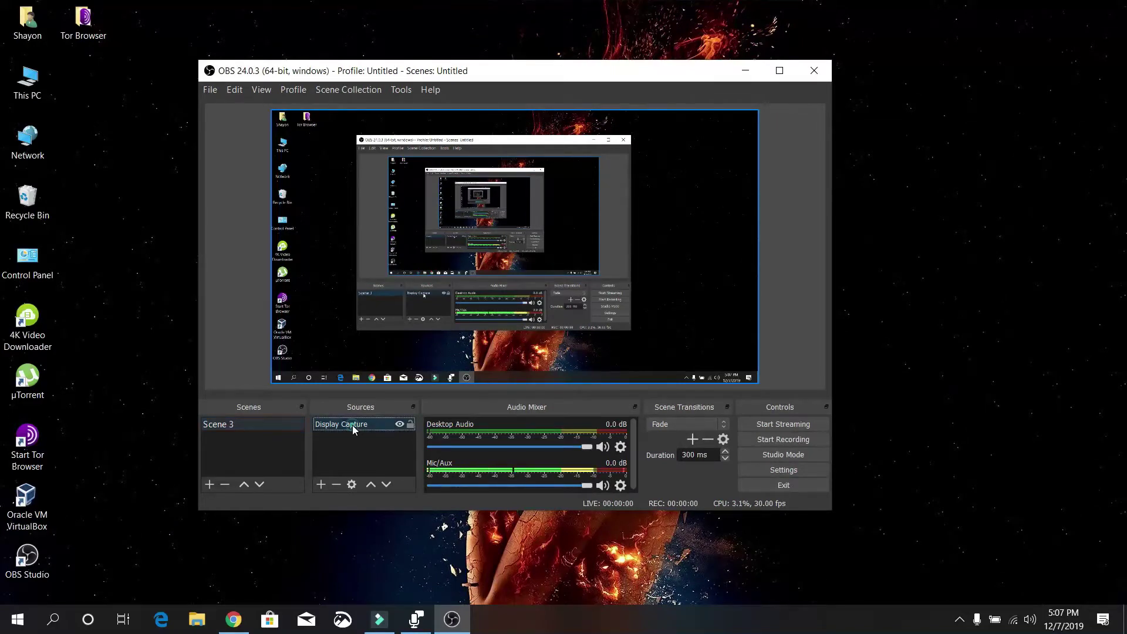
pyautogui.click(249, 421)
pyautogui.click(330, 425)
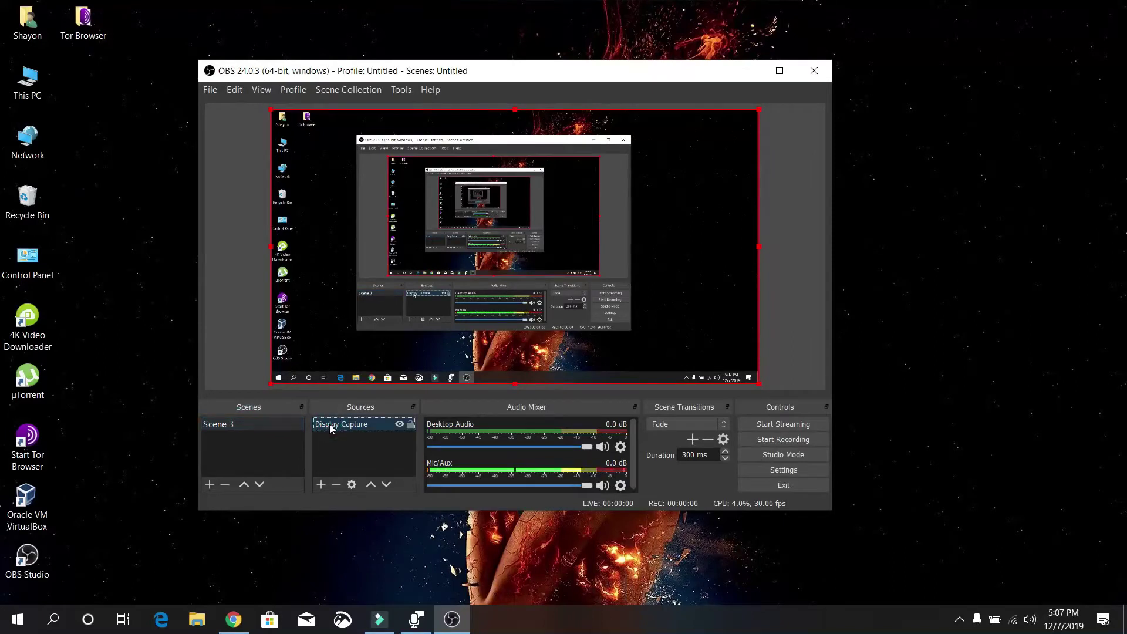
pyautogui.click(337, 484)
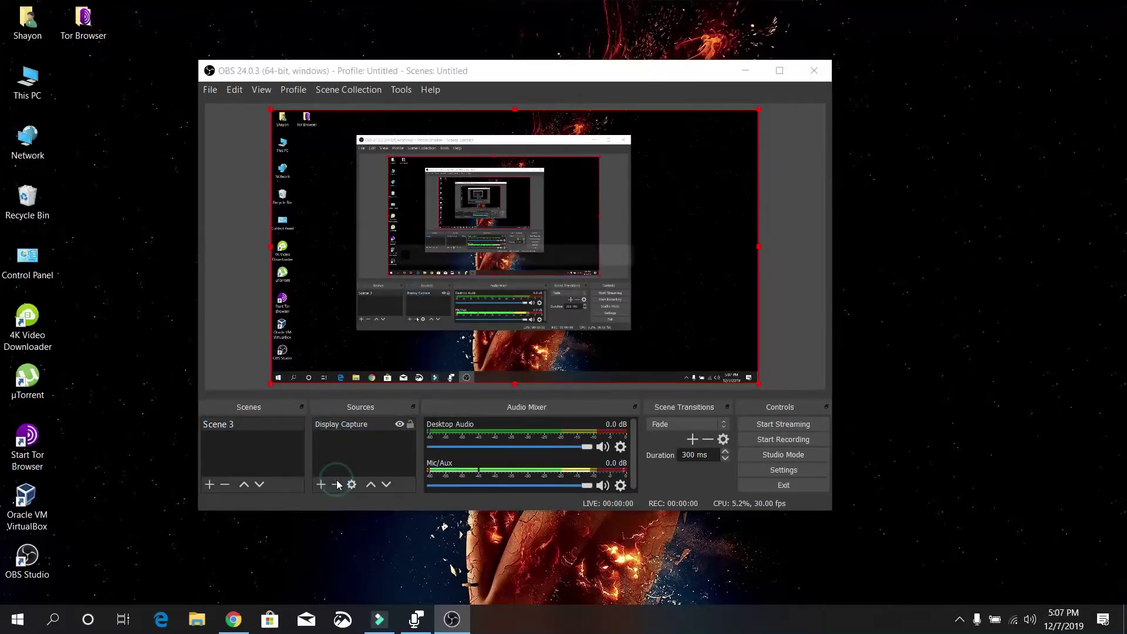
pyautogui.click(577, 313)
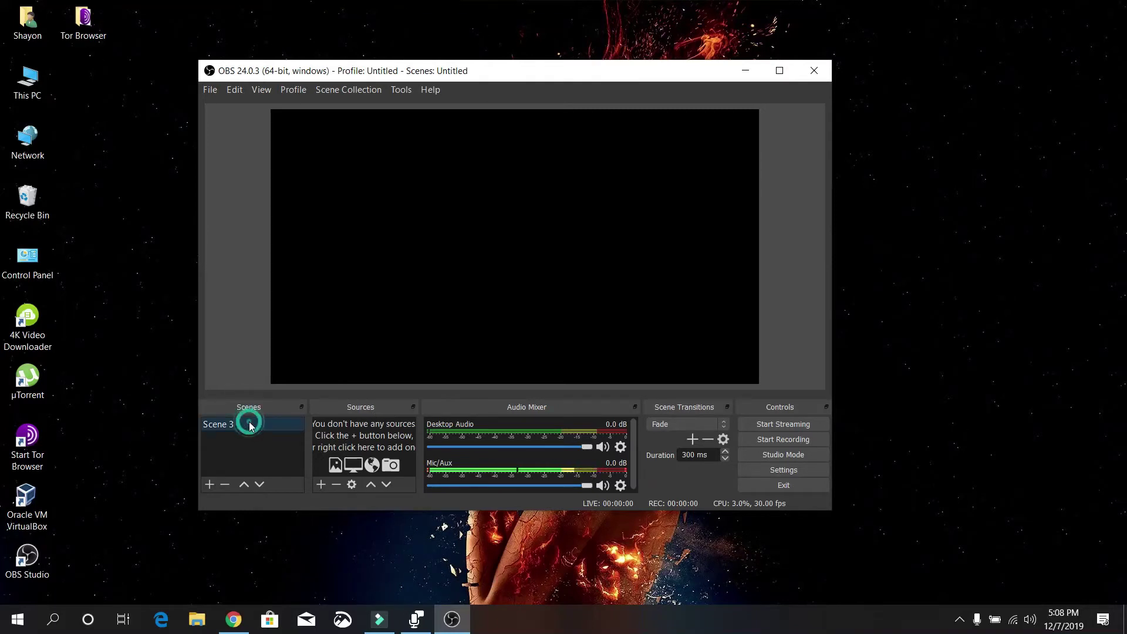
# Add a new visible Display Capture source to Scene 3 that captures Display 1 including the cursor
pyautogui.click(321, 485)
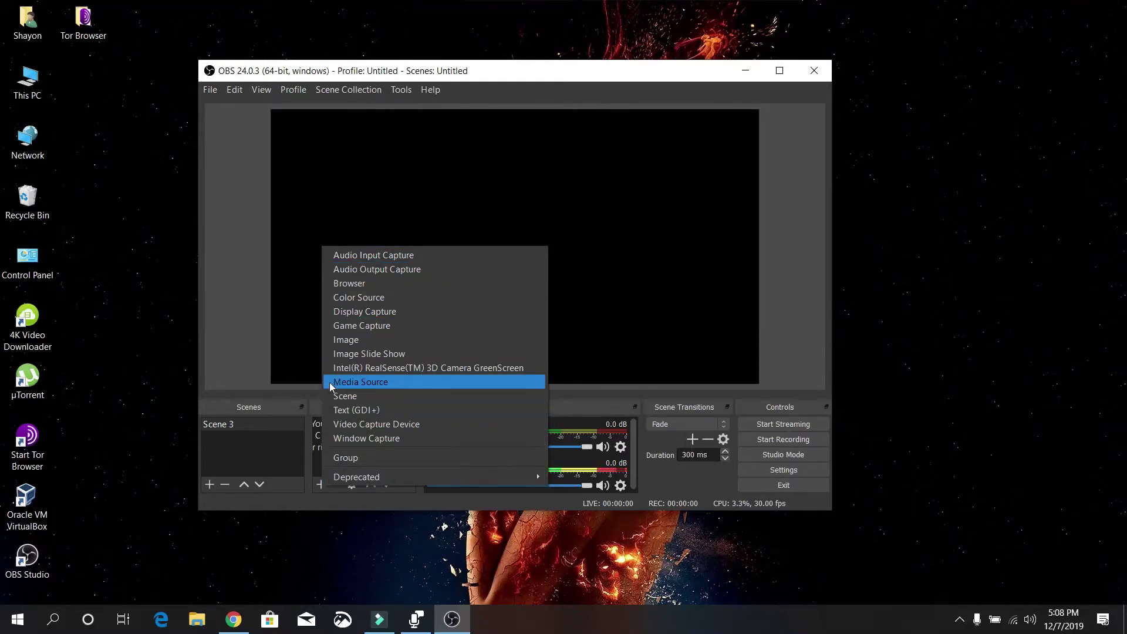
pyautogui.click(350, 312)
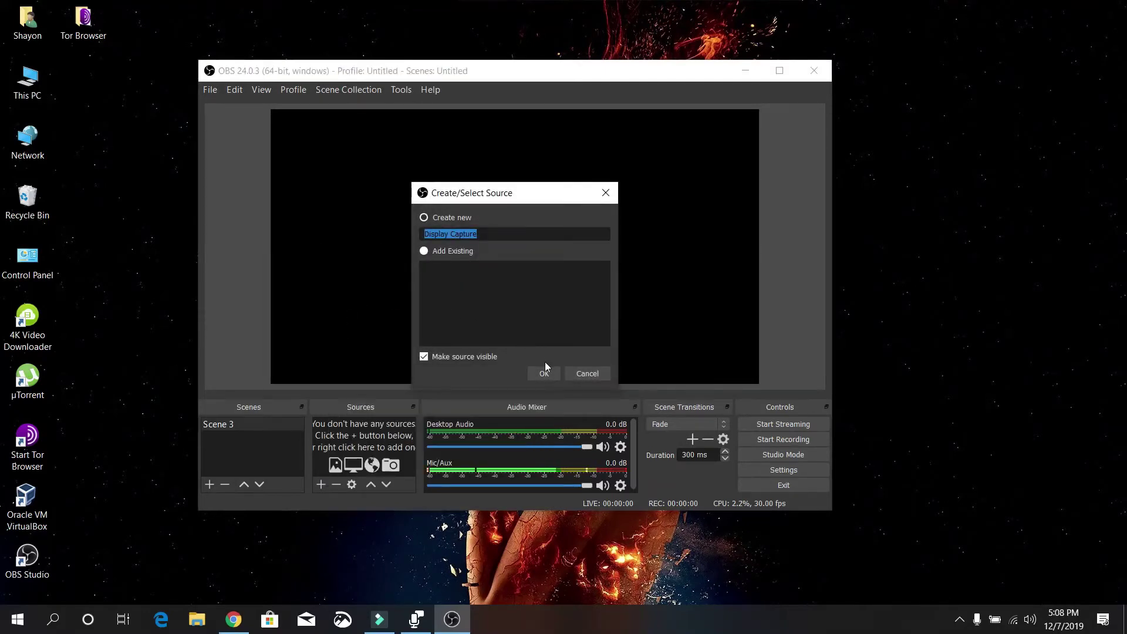
pyautogui.click(545, 368)
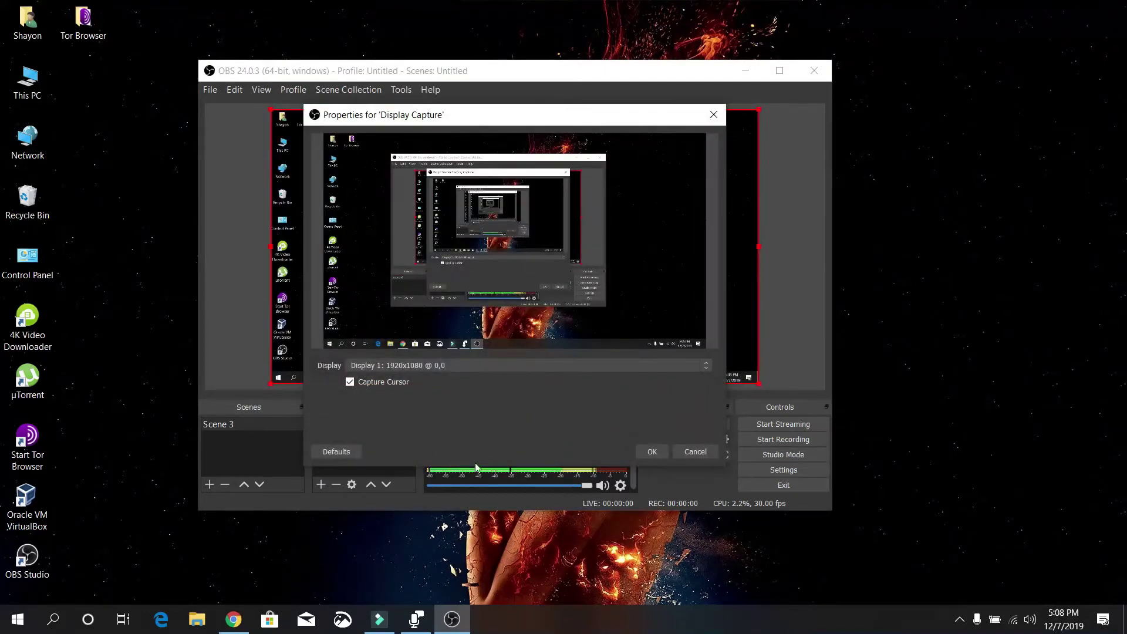
pyautogui.click(651, 452)
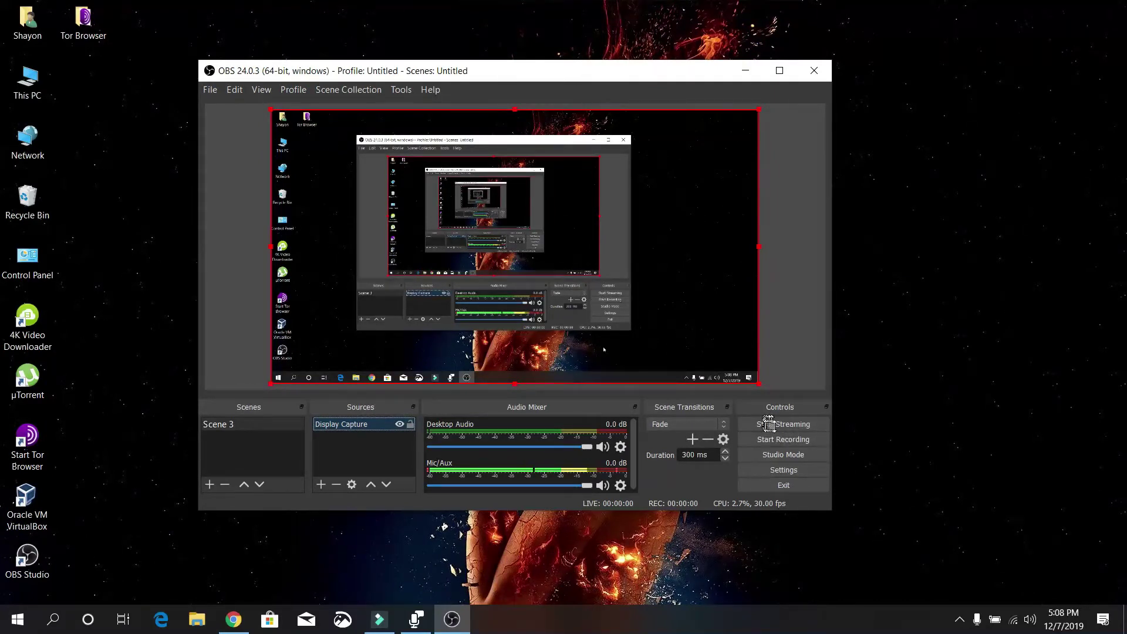
# Make a short test recording of the display, pausing and resuming it once before stopping
pyautogui.click(776, 455)
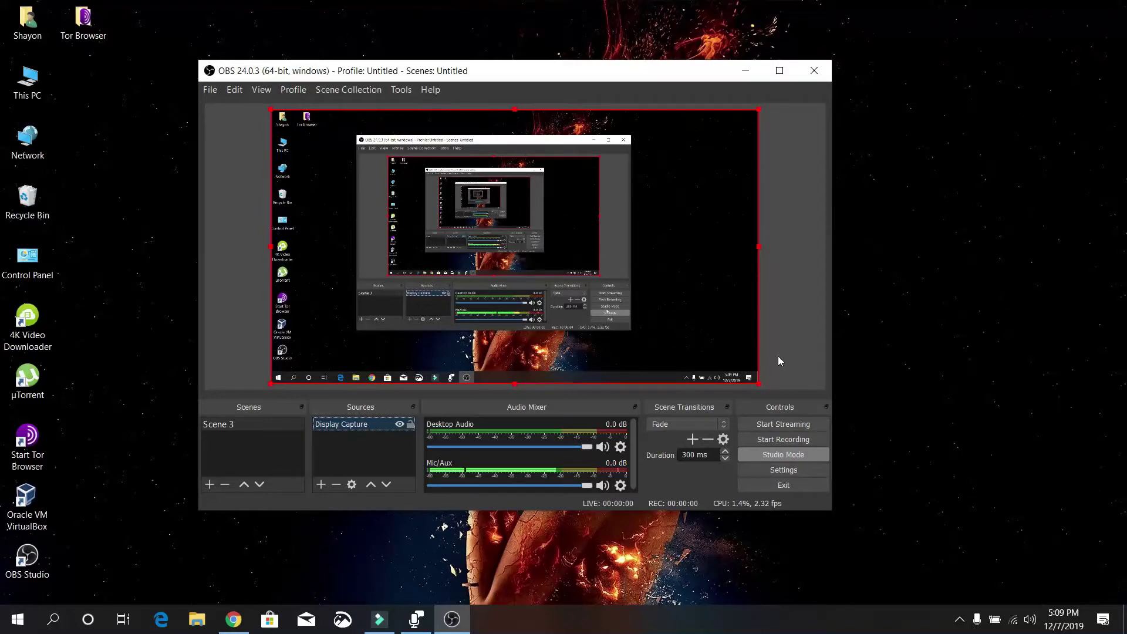
pyautogui.click(790, 437)
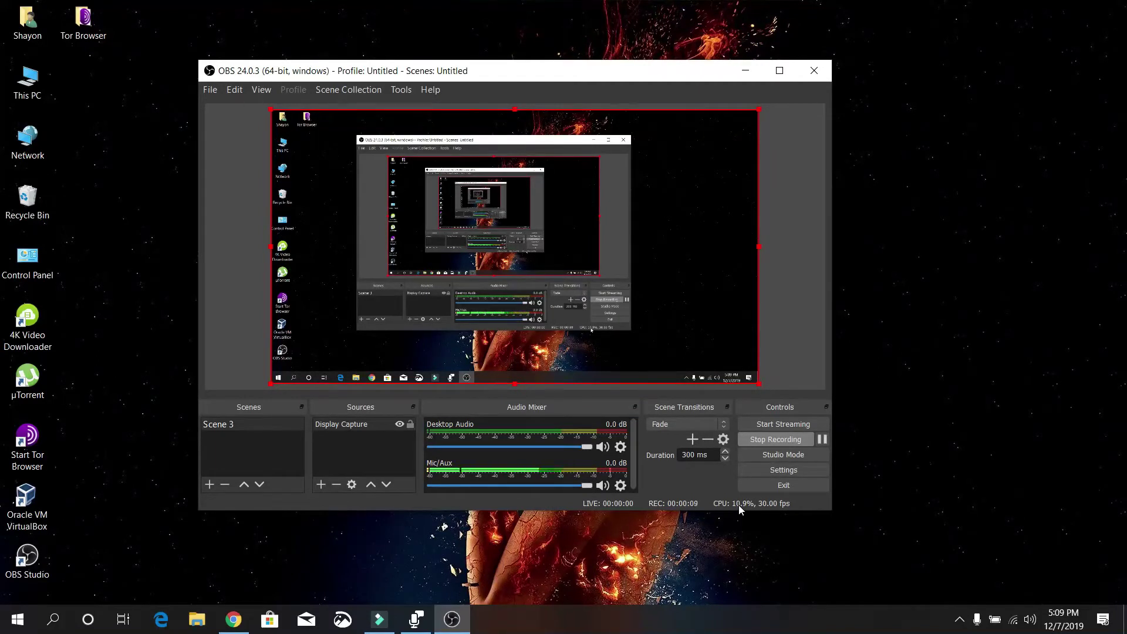
pyautogui.click(634, 516)
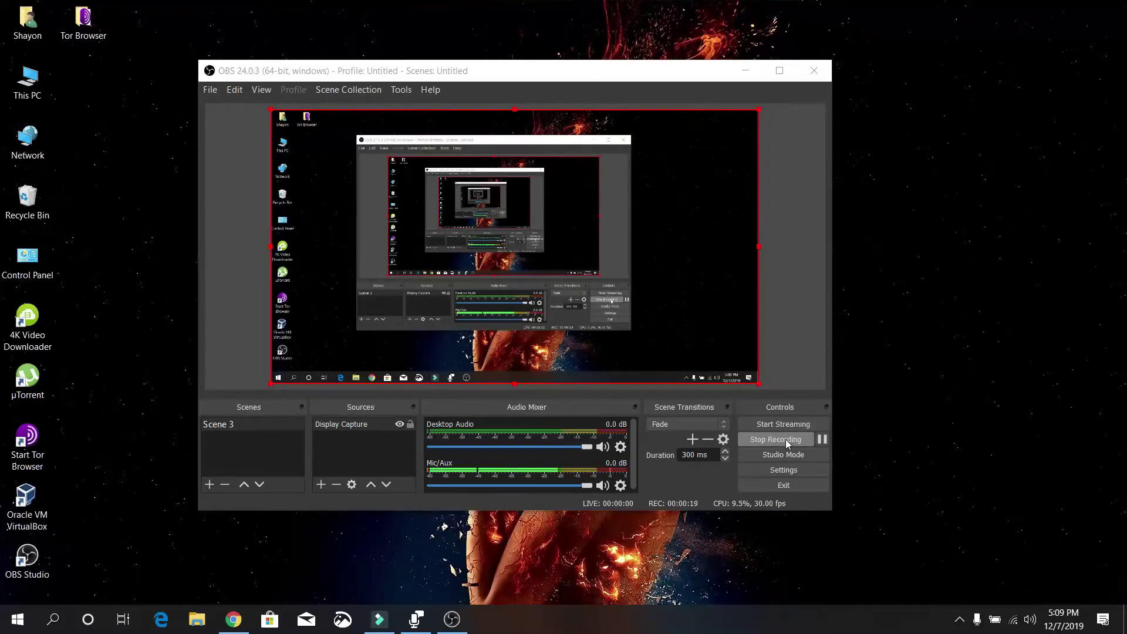
pyautogui.click(822, 440)
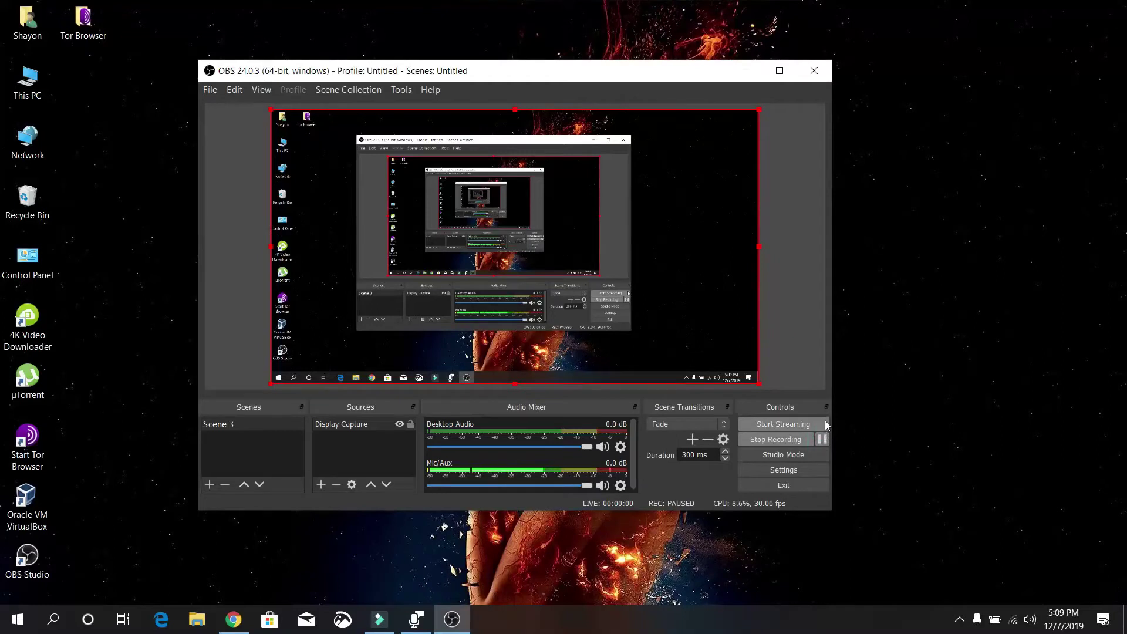
pyautogui.click(822, 439)
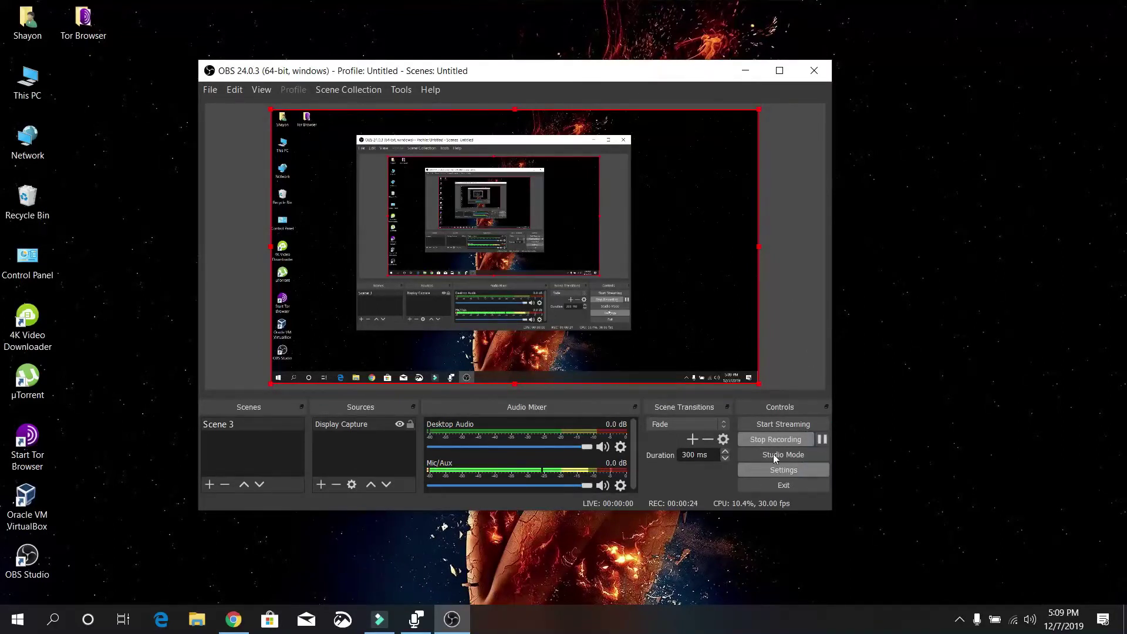
pyautogui.click(762, 439)
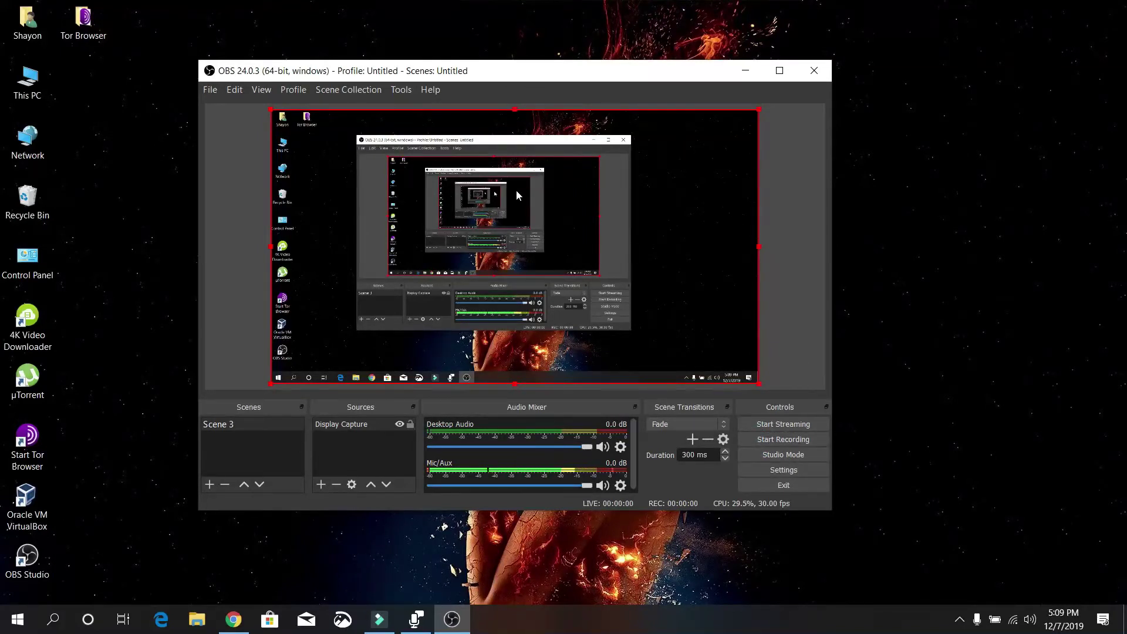
pyautogui.click(209, 90)
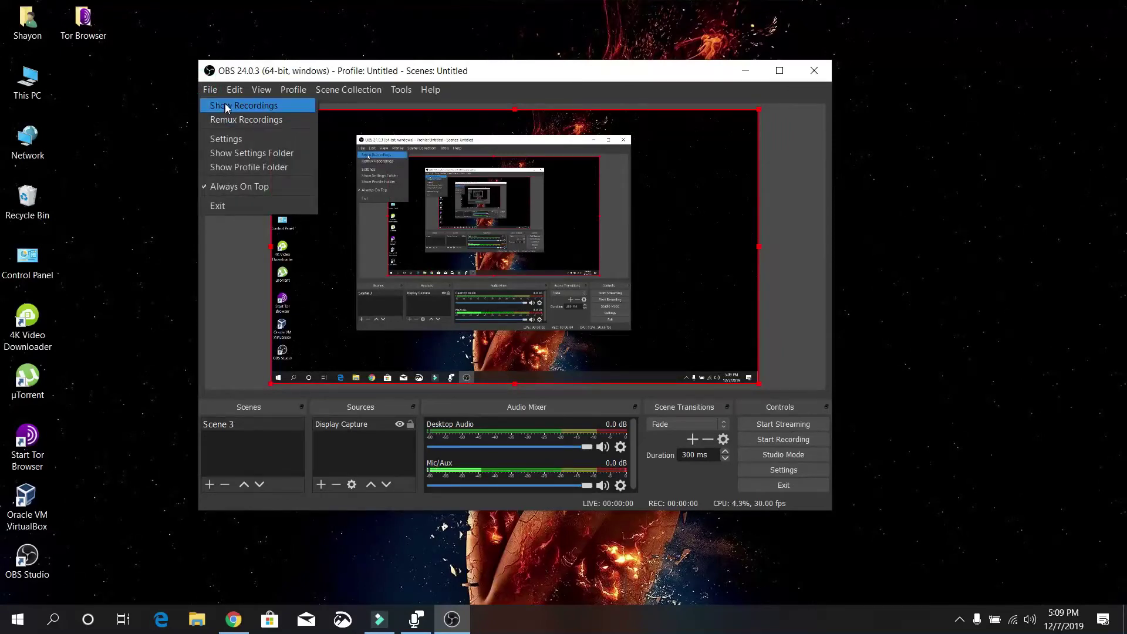
pyautogui.click(226, 106)
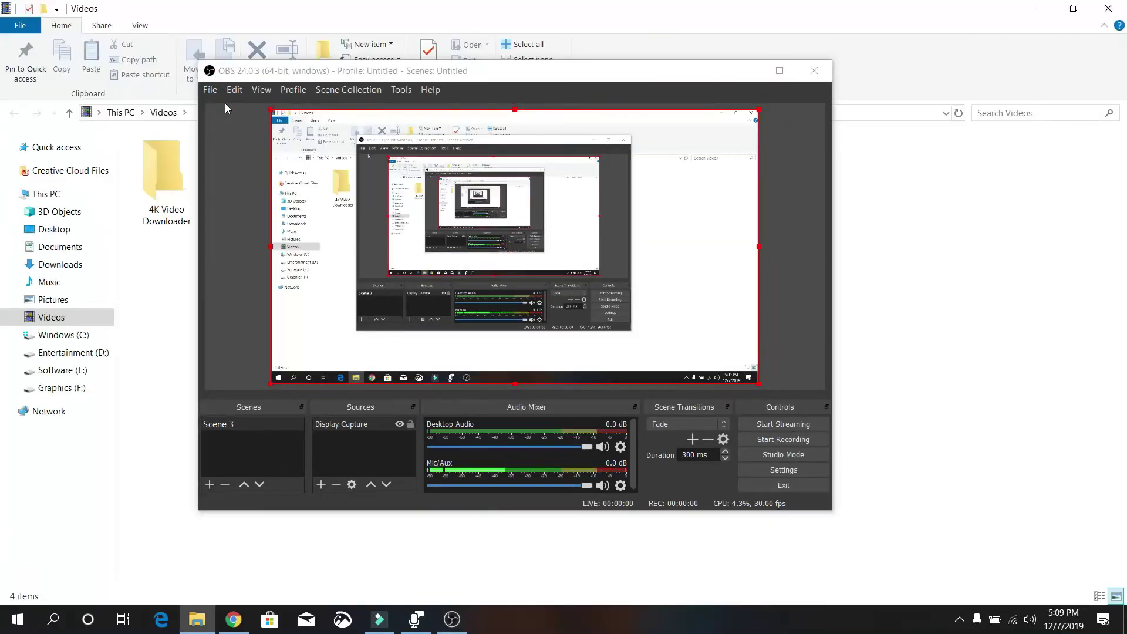
pyautogui.click(736, 64)
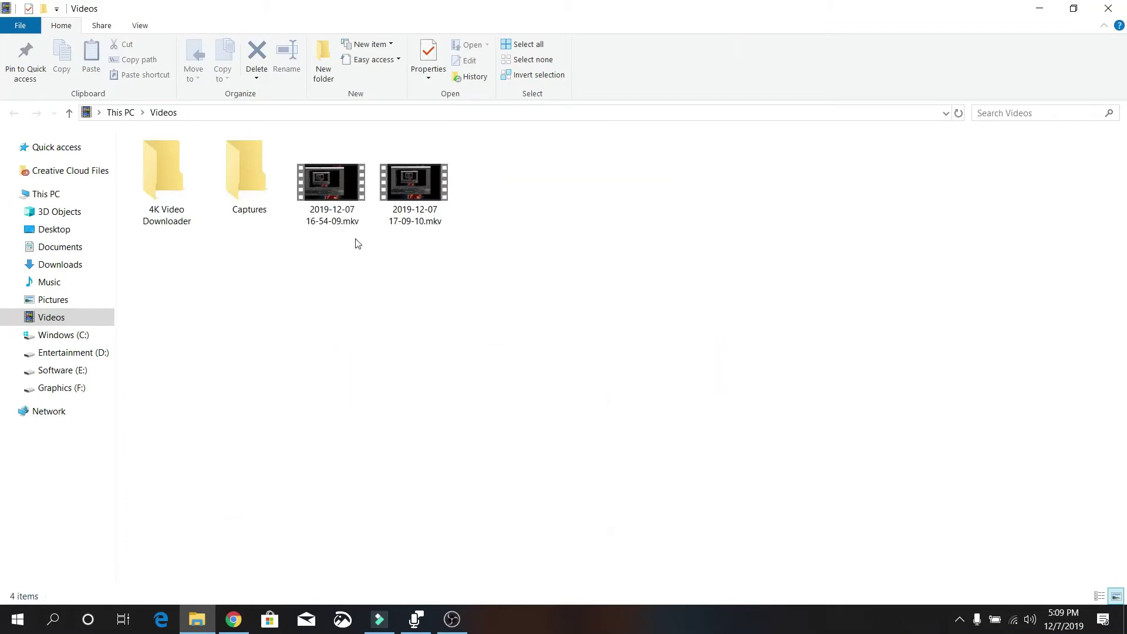
pyautogui.click(420, 196)
pyautogui.doubleClick(421, 196)
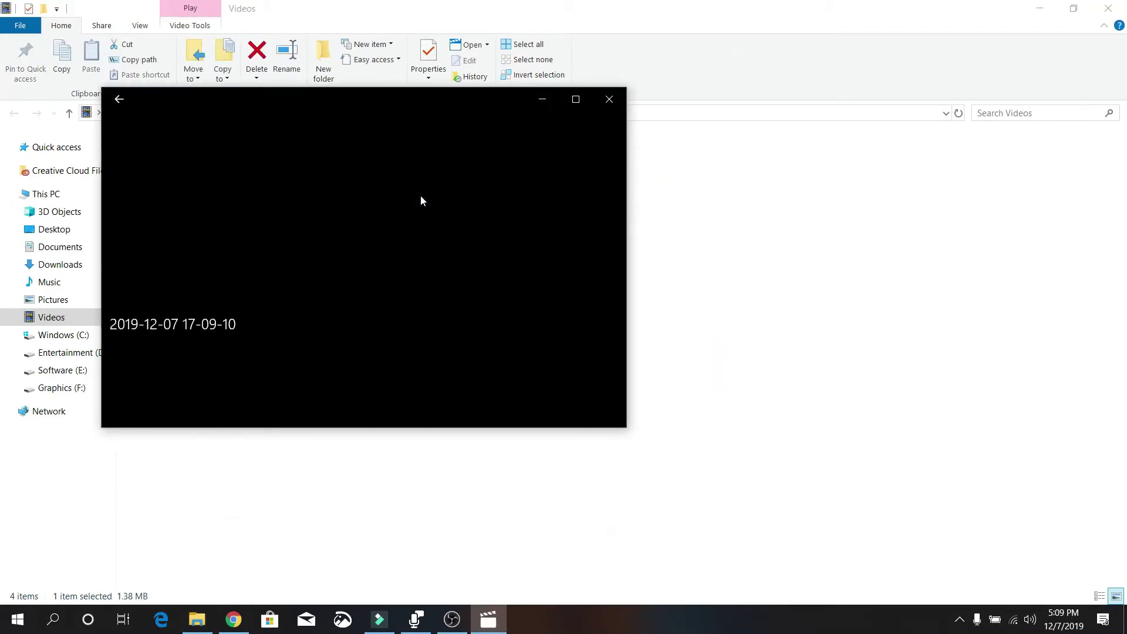
pyautogui.click(446, 357)
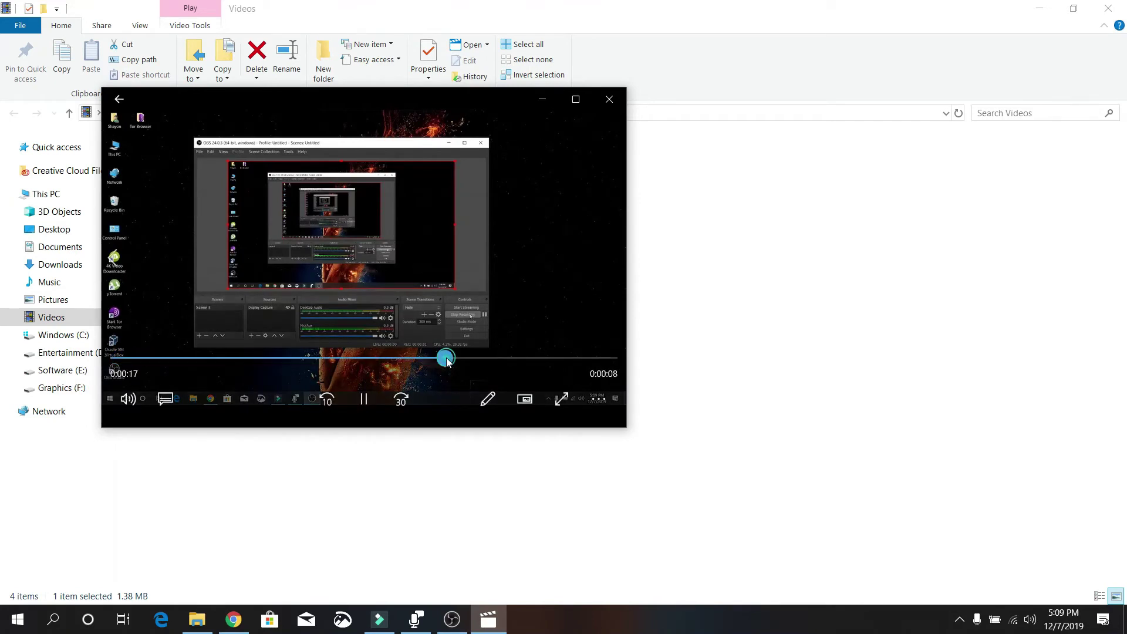
pyautogui.click(608, 99)
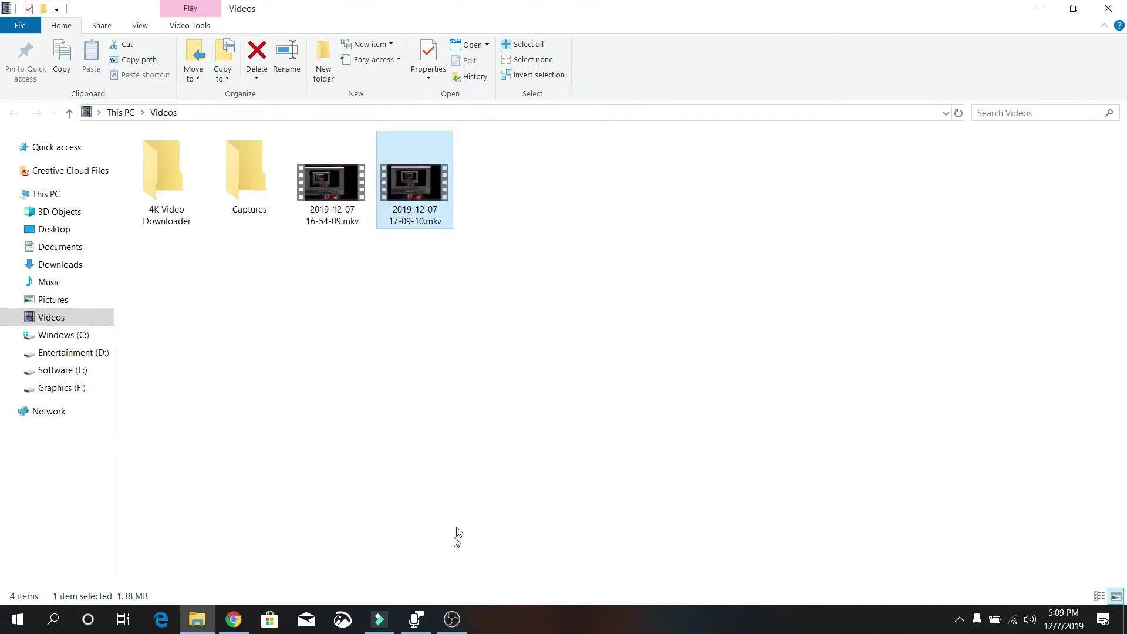
# Switch to OBS Studio, check the theme options in the general settings and close the settings
pyautogui.click(451, 630)
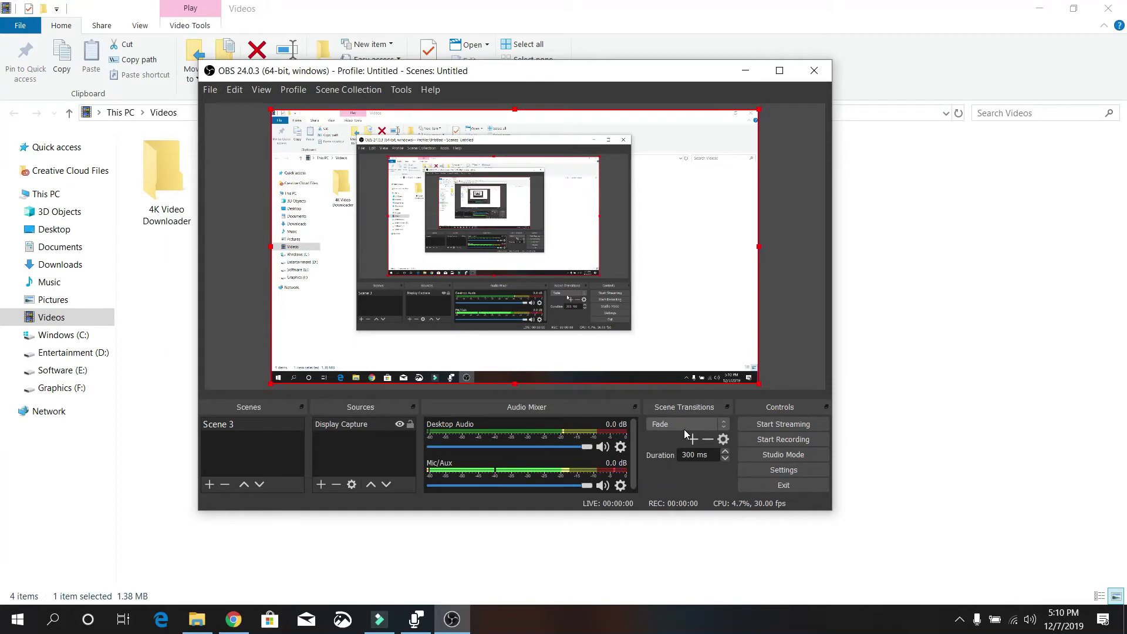
pyautogui.click(774, 471)
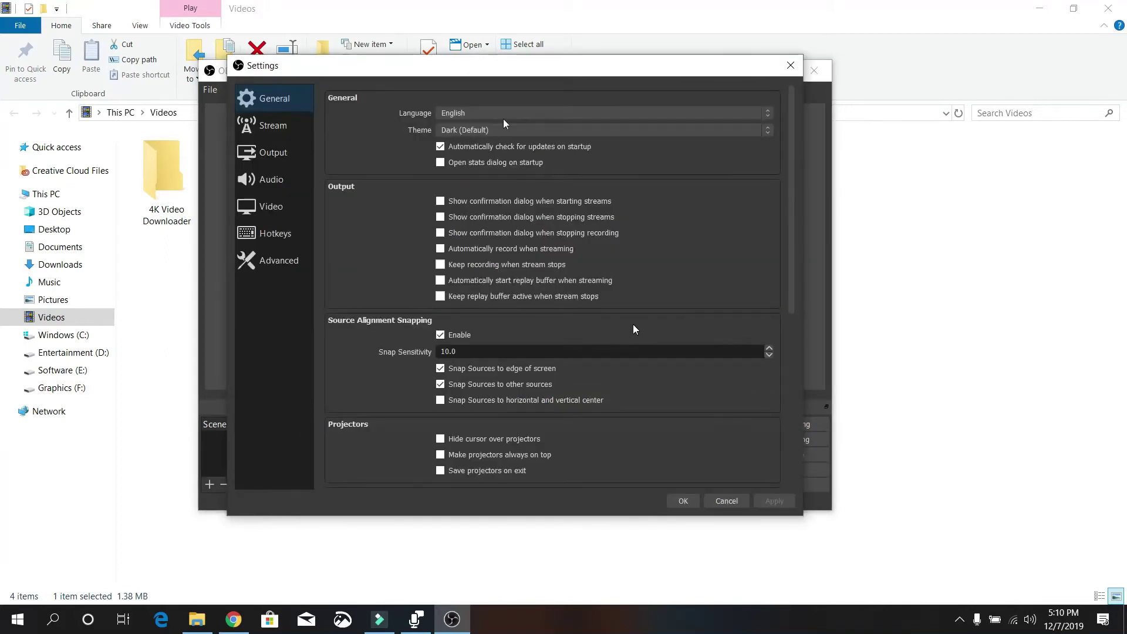
pyautogui.click(459, 135)
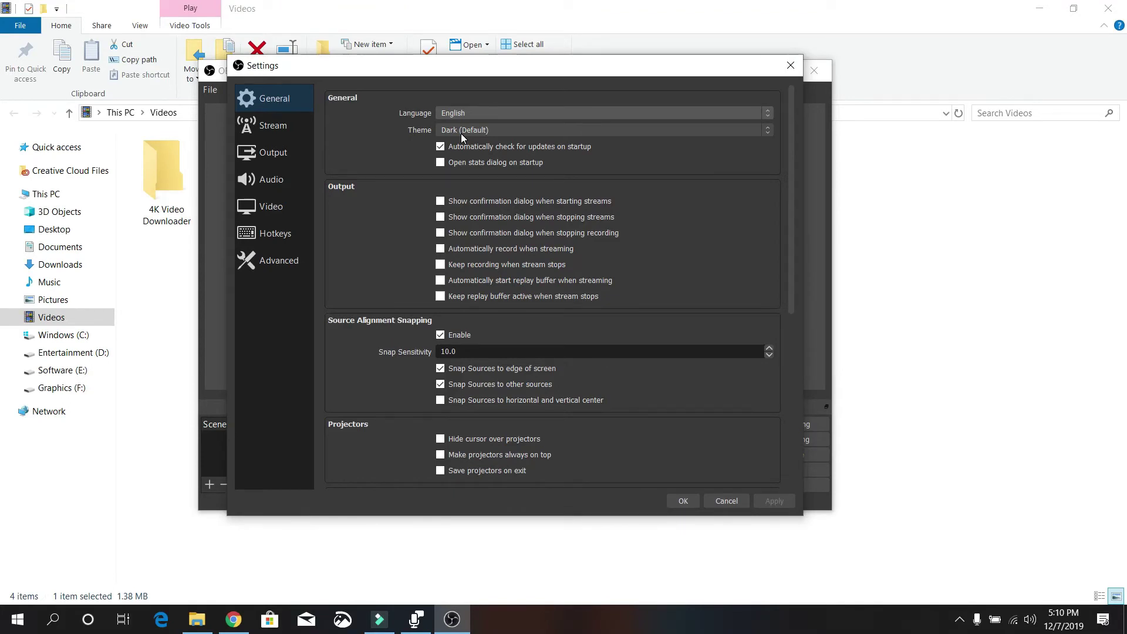
pyautogui.click(460, 132)
pyautogui.click(462, 129)
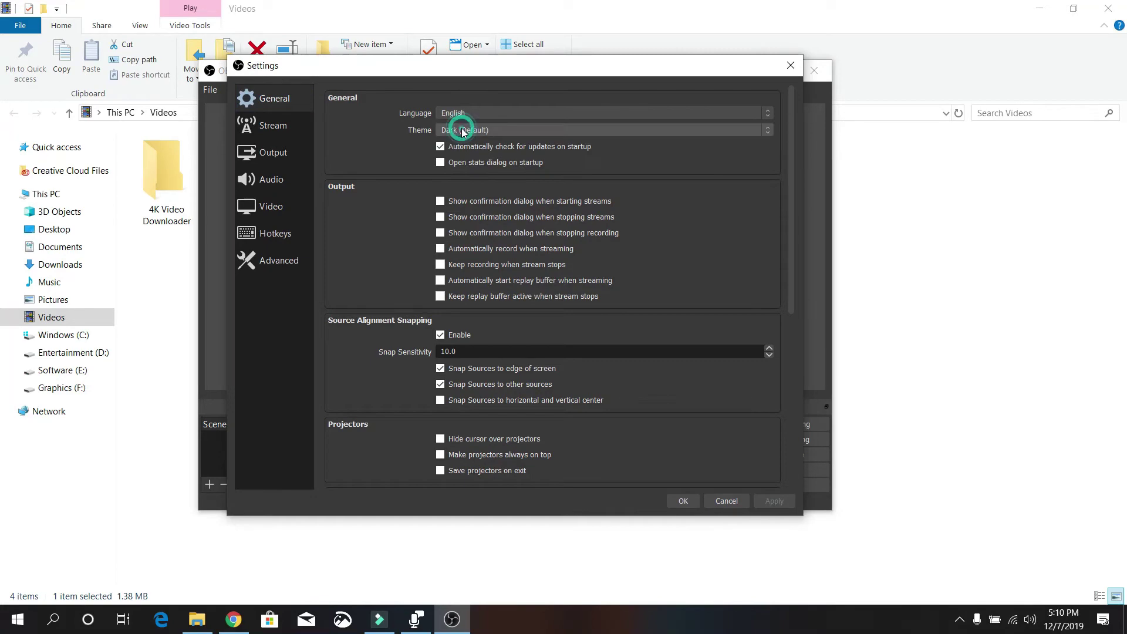
pyautogui.click(682, 501)
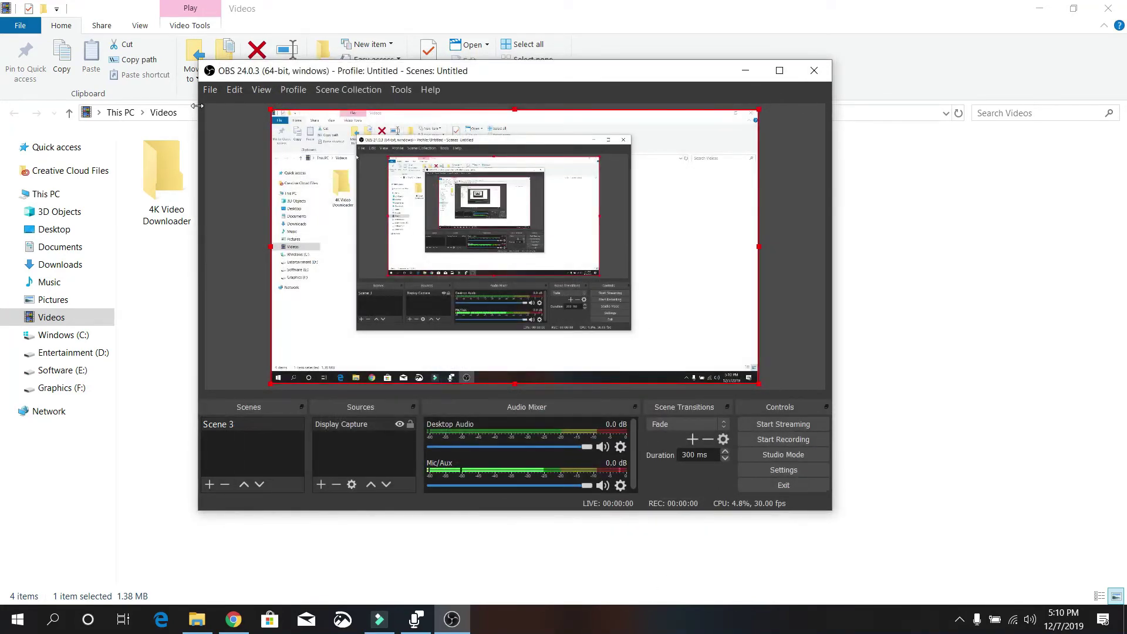
# Reopen the settings and examine the video base resolution, output resolution and FPS type options
pyautogui.click(209, 90)
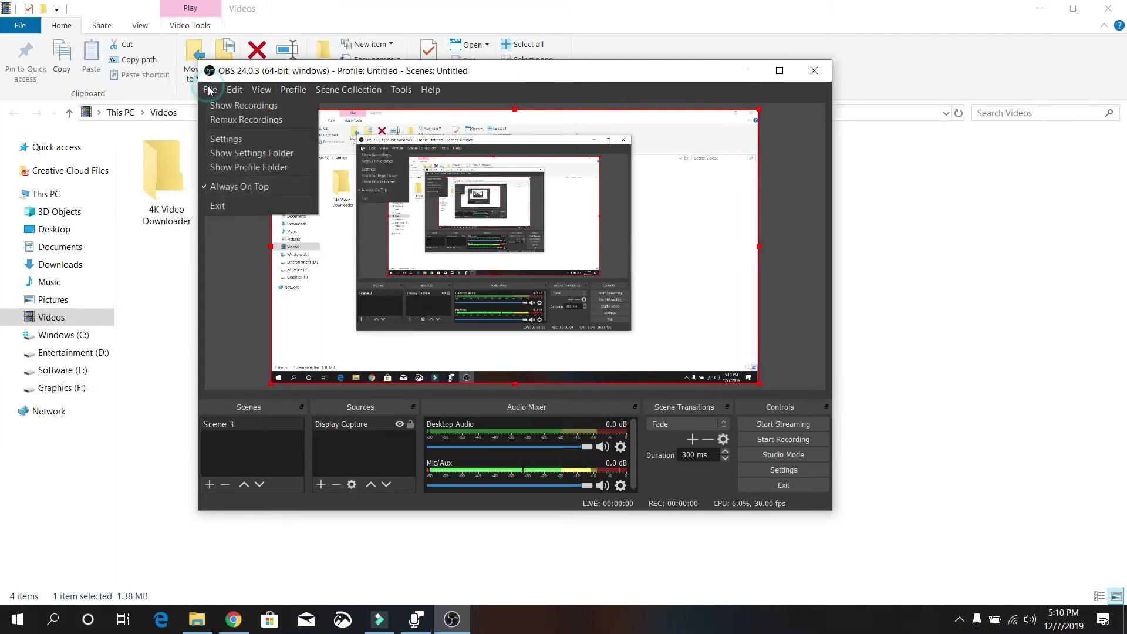
pyautogui.click(216, 138)
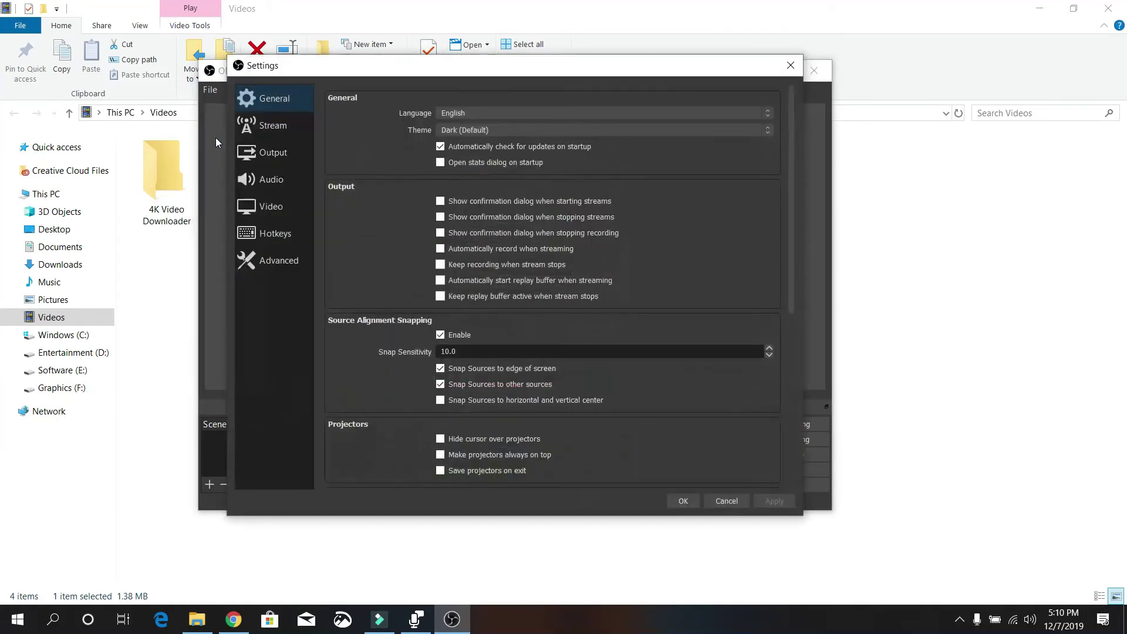
pyautogui.click(268, 209)
pyautogui.moveTo(492, 97); pyautogui.dragTo(439, 95)
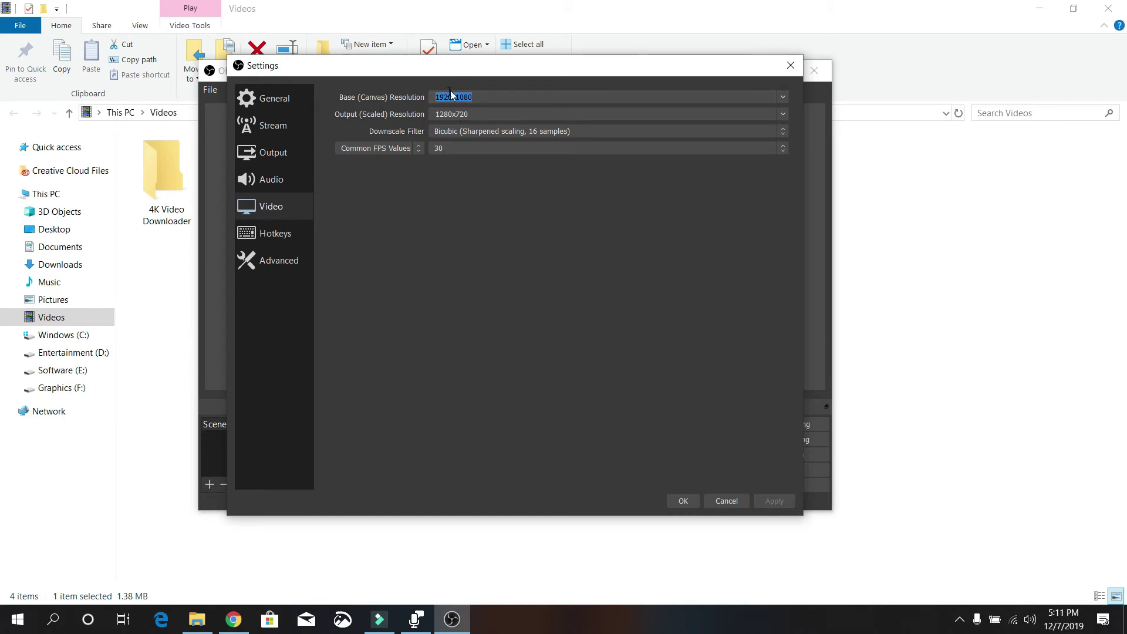
pyautogui.click(435, 96)
pyautogui.moveTo(436, 96); pyautogui.dragTo(476, 95)
pyautogui.moveTo(474, 115); pyautogui.dragTo(431, 114)
pyautogui.click(385, 151)
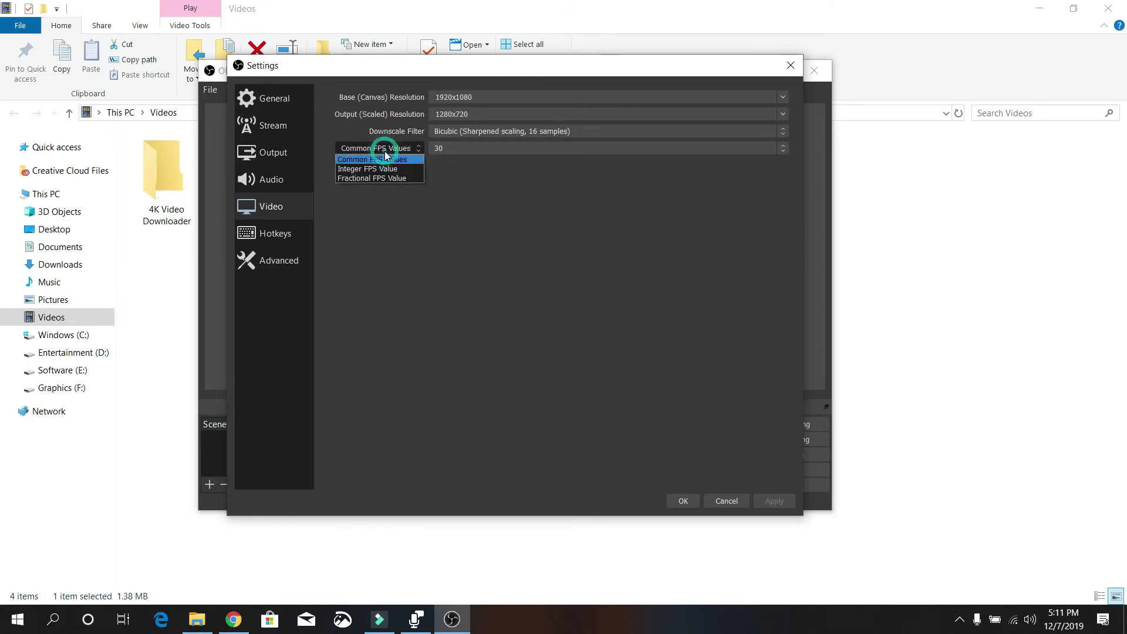
pyautogui.click(385, 150)
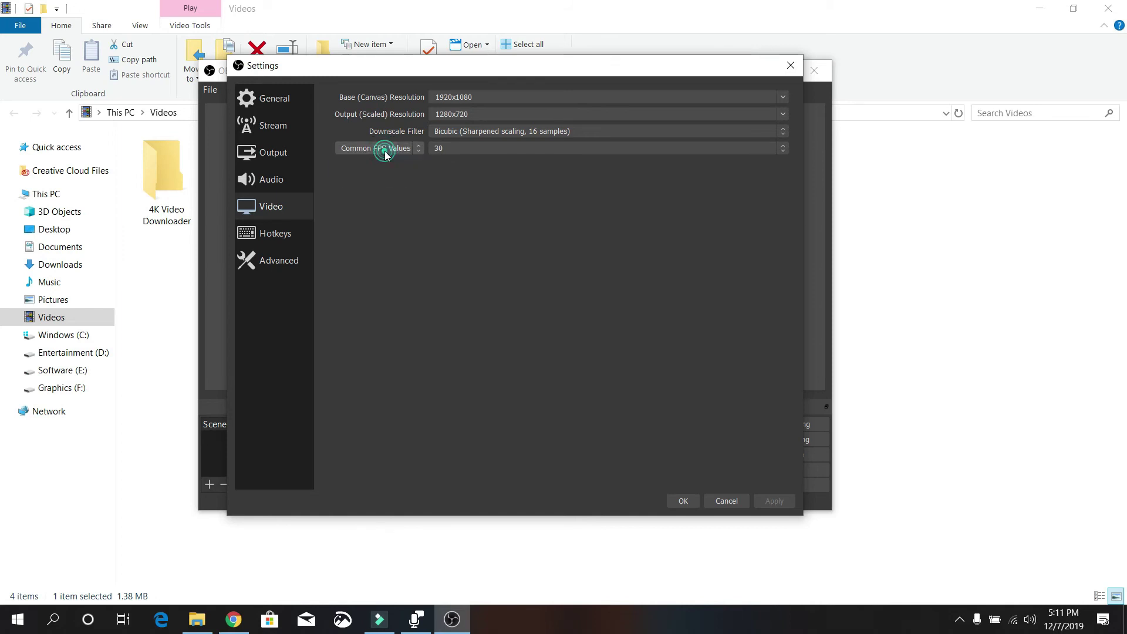
# Try a common FPS value of 60 in the video settings
pyautogui.click(455, 147)
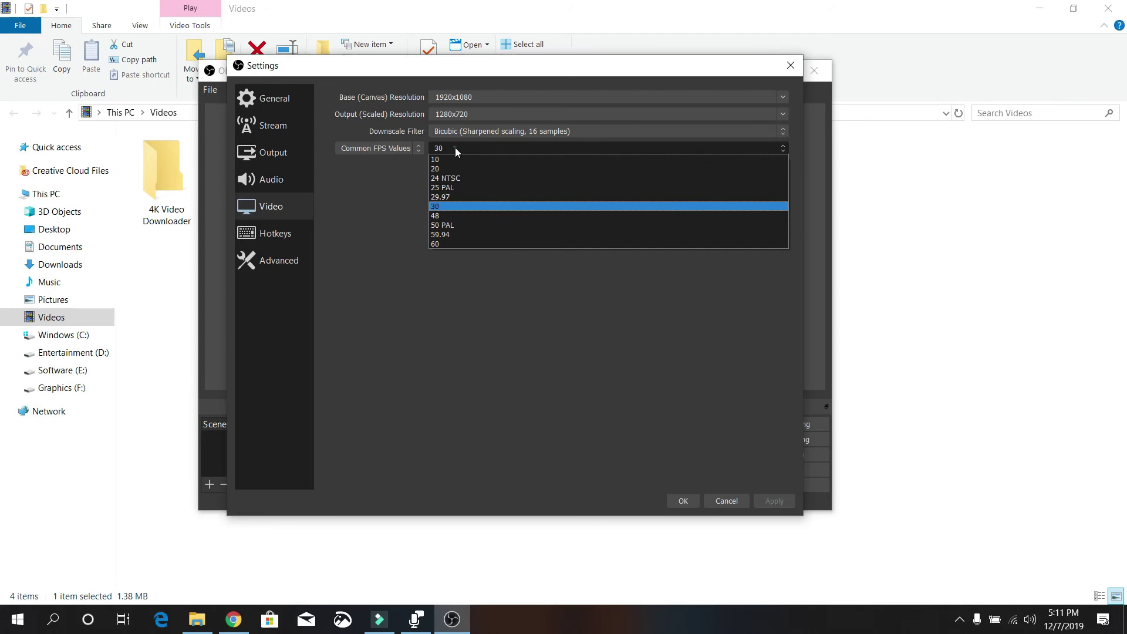
pyautogui.click(455, 147)
pyautogui.click(455, 146)
pyautogui.click(435, 244)
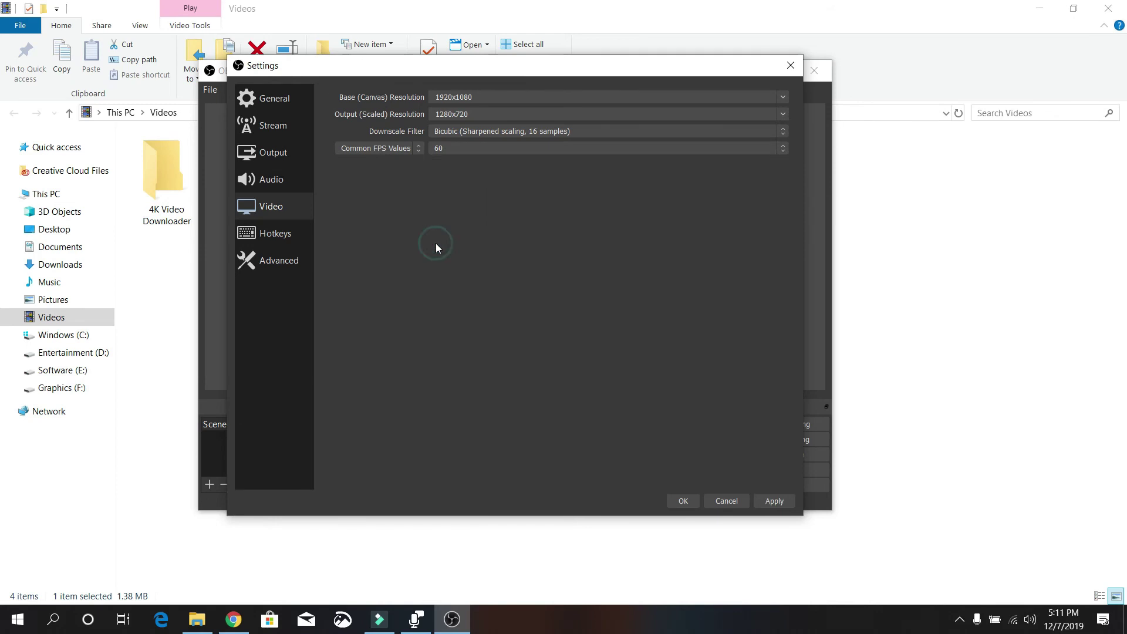
pyautogui.click(474, 141)
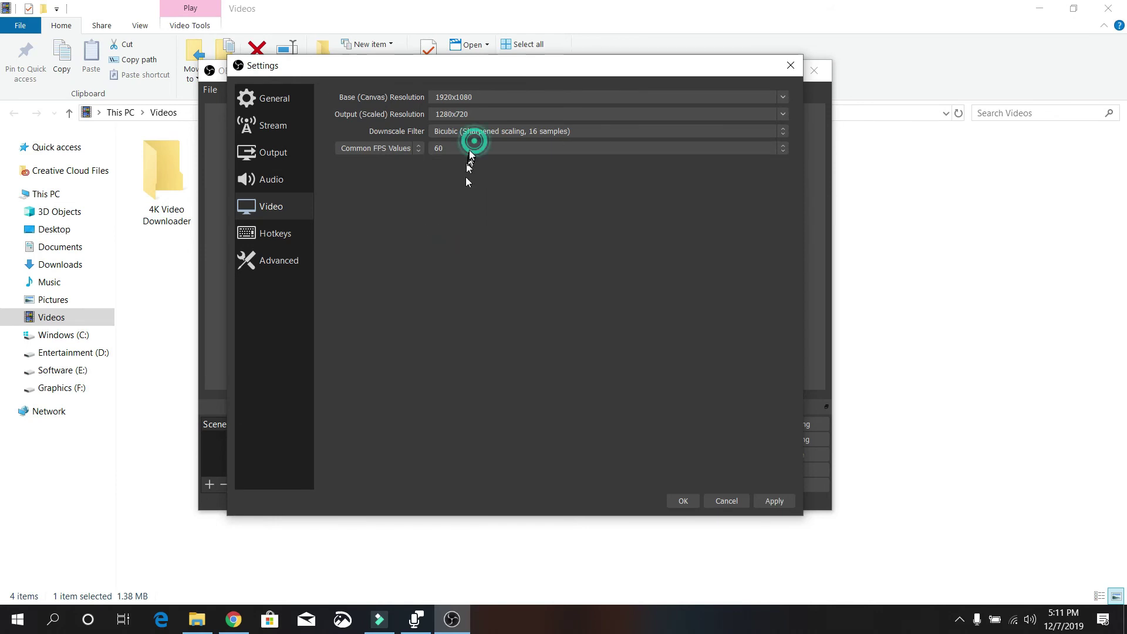
# Review the audio sample rate, channel and desktop audio options plus the advanced settings, and close the settings with OK
pyautogui.click(267, 98)
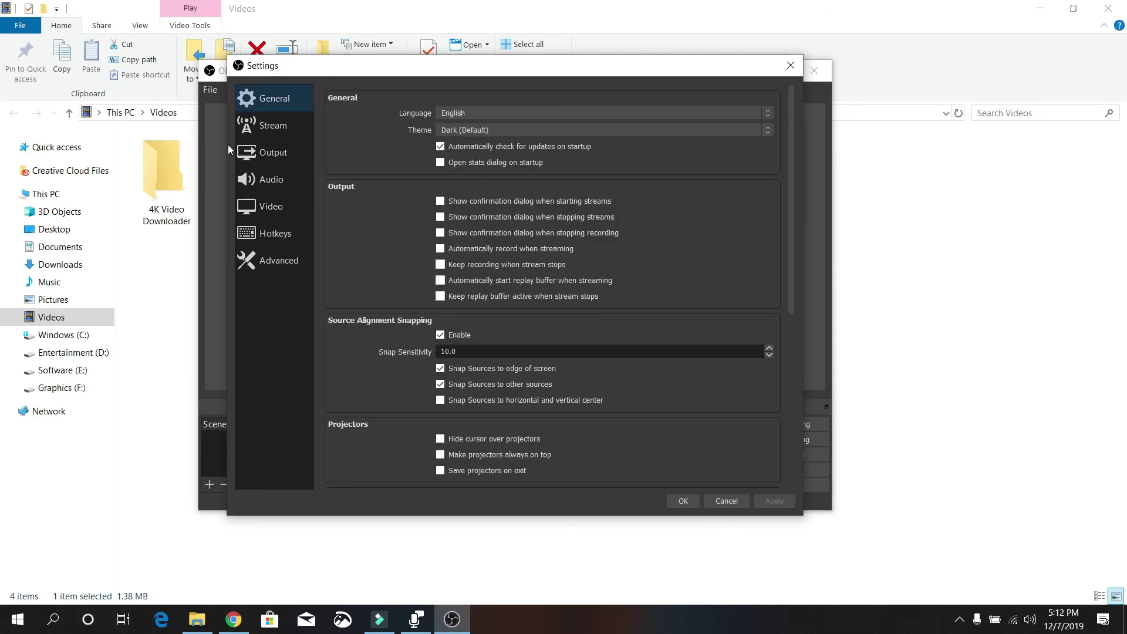
pyautogui.click(261, 178)
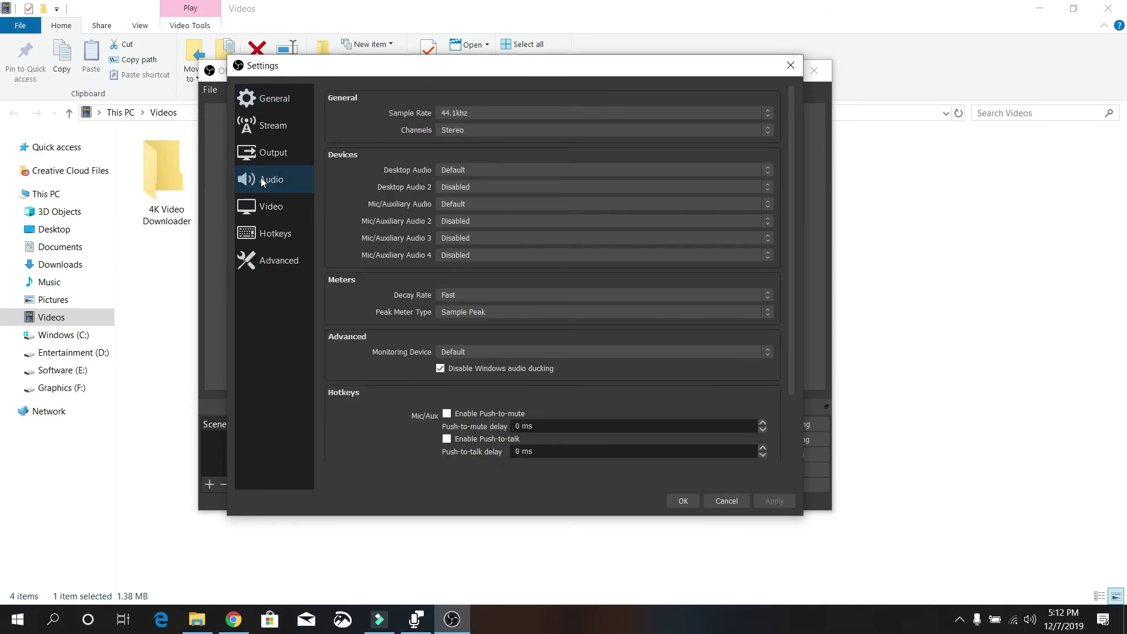
pyautogui.click(456, 114)
pyautogui.click(456, 117)
pyautogui.click(456, 130)
pyautogui.click(456, 131)
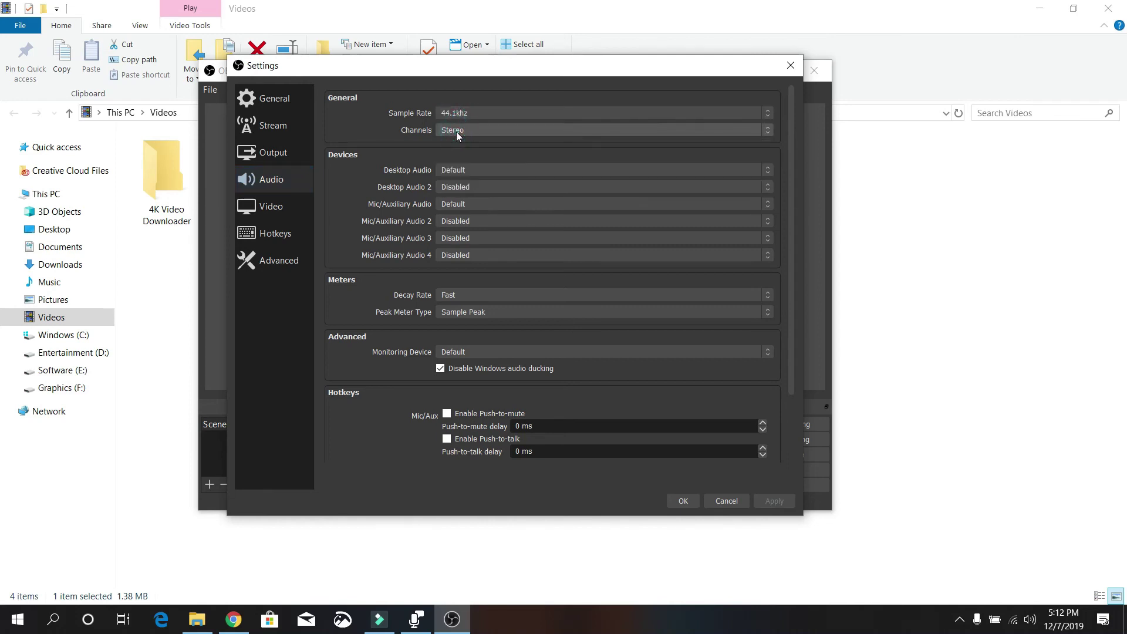
pyautogui.click(464, 173)
pyautogui.click(464, 172)
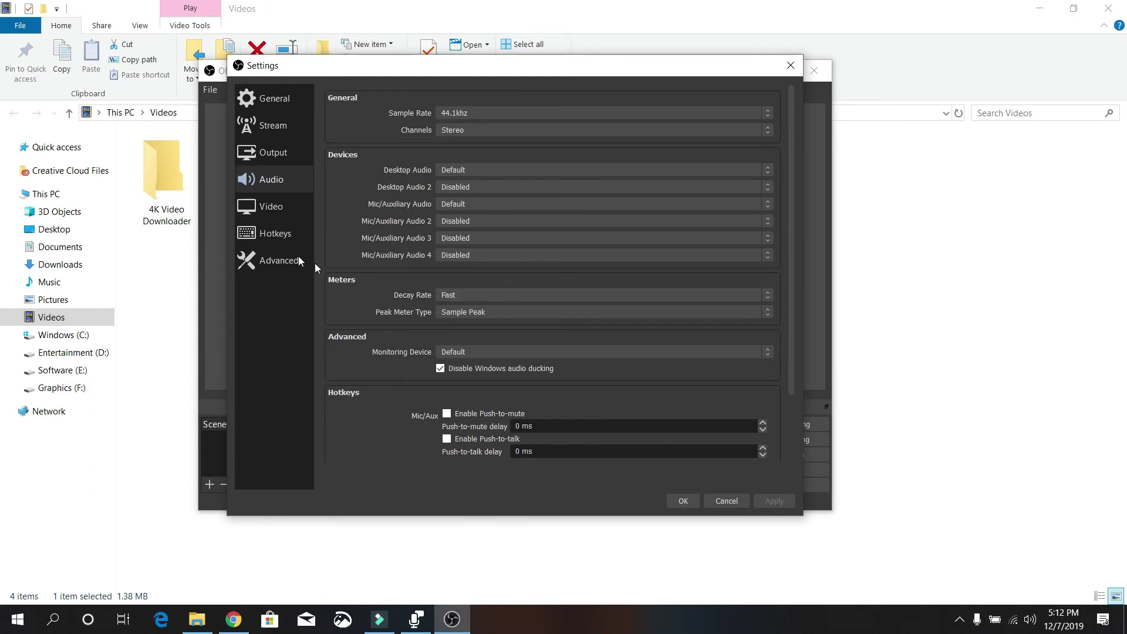
pyautogui.click(283, 266)
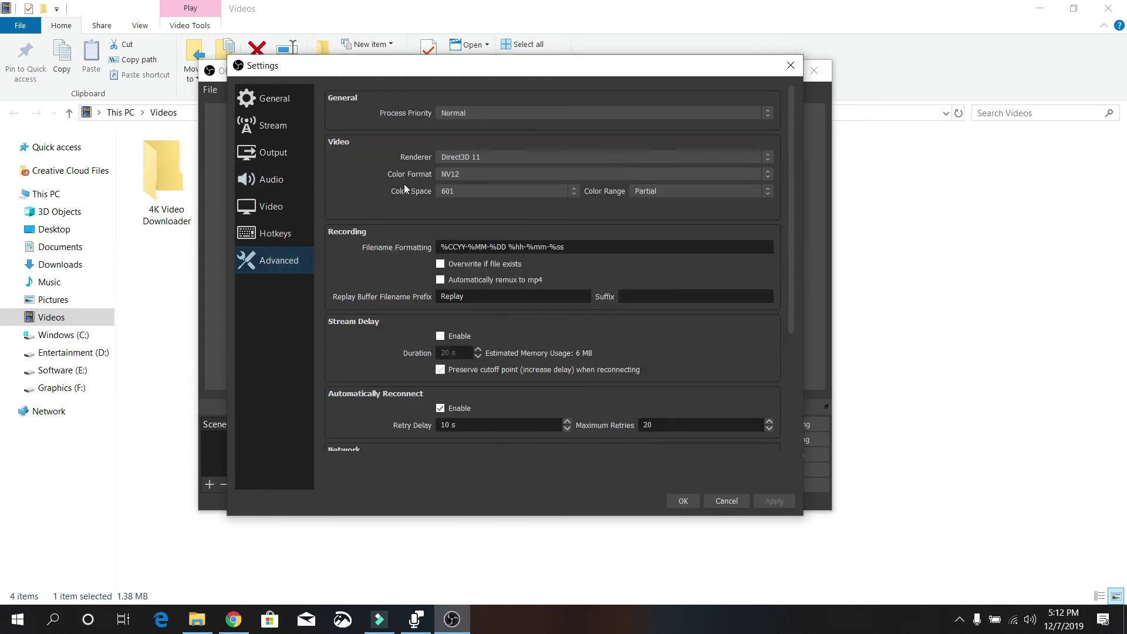
pyautogui.click(682, 502)
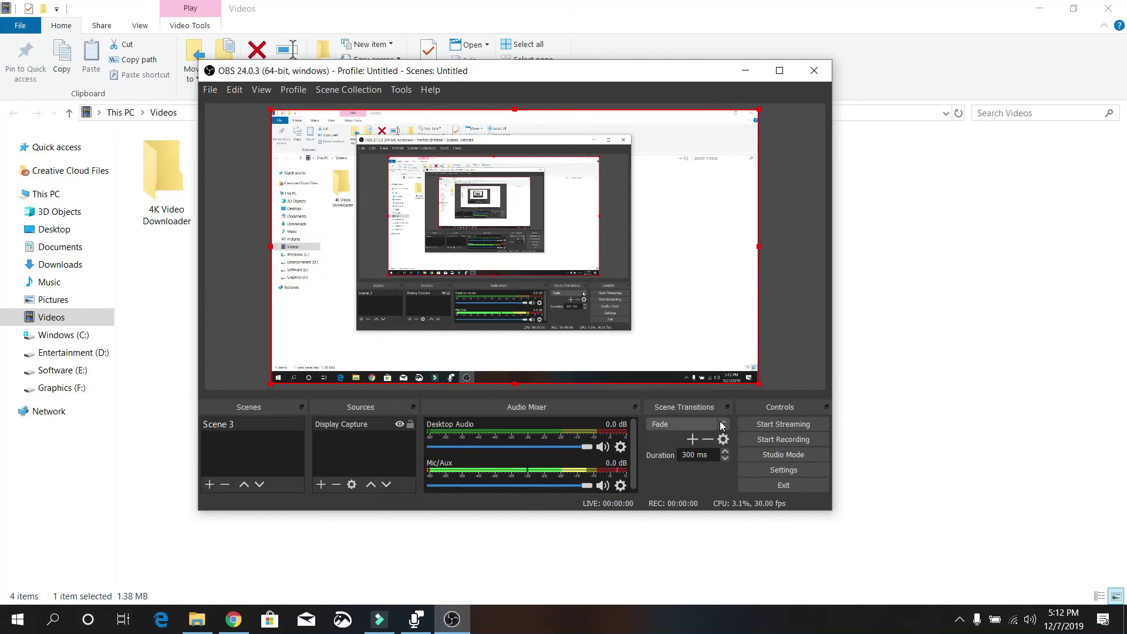
# Minimize OBS Studio and close the Videos folder, and briefly open and close the Tor Browser folder from the desktop
pyautogui.click(745, 71)
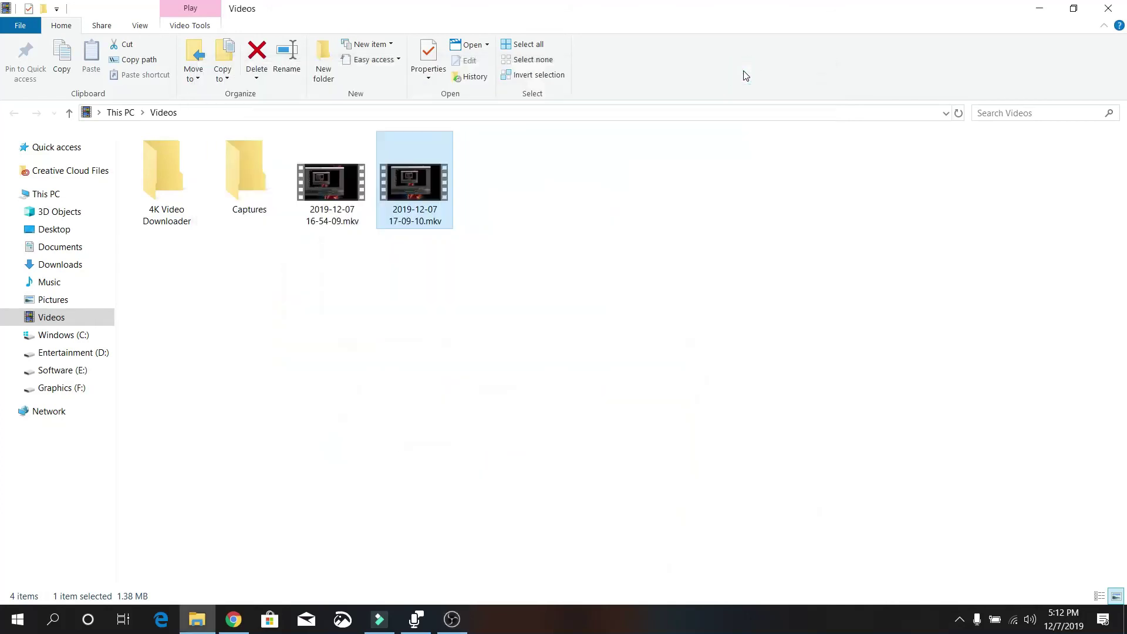
pyautogui.click(1108, 8)
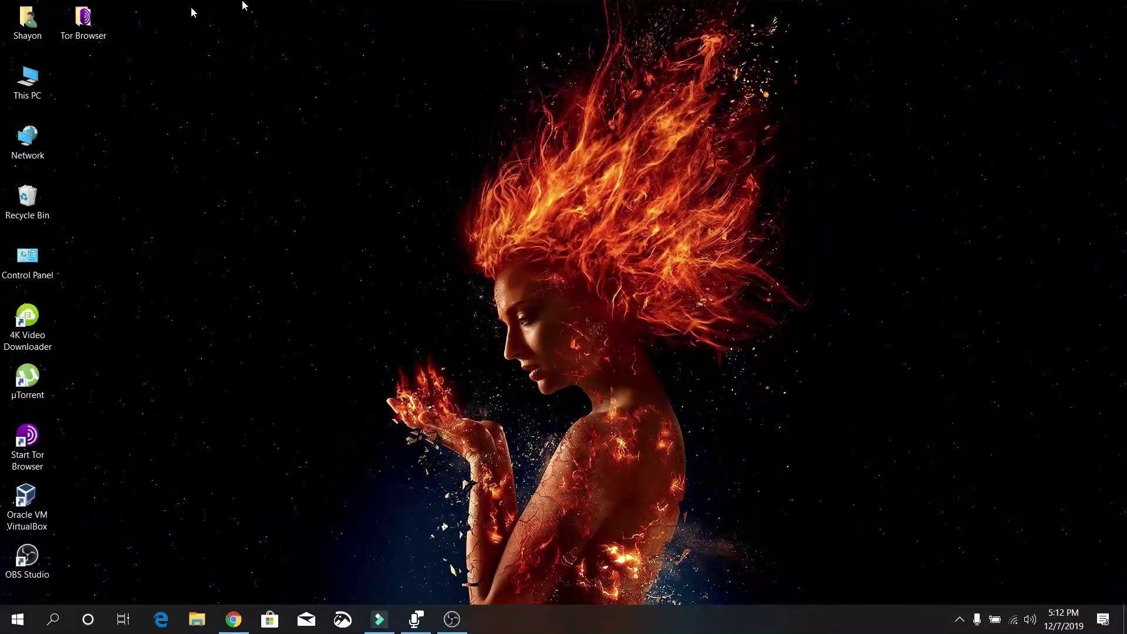
pyautogui.doubleClick(83, 21)
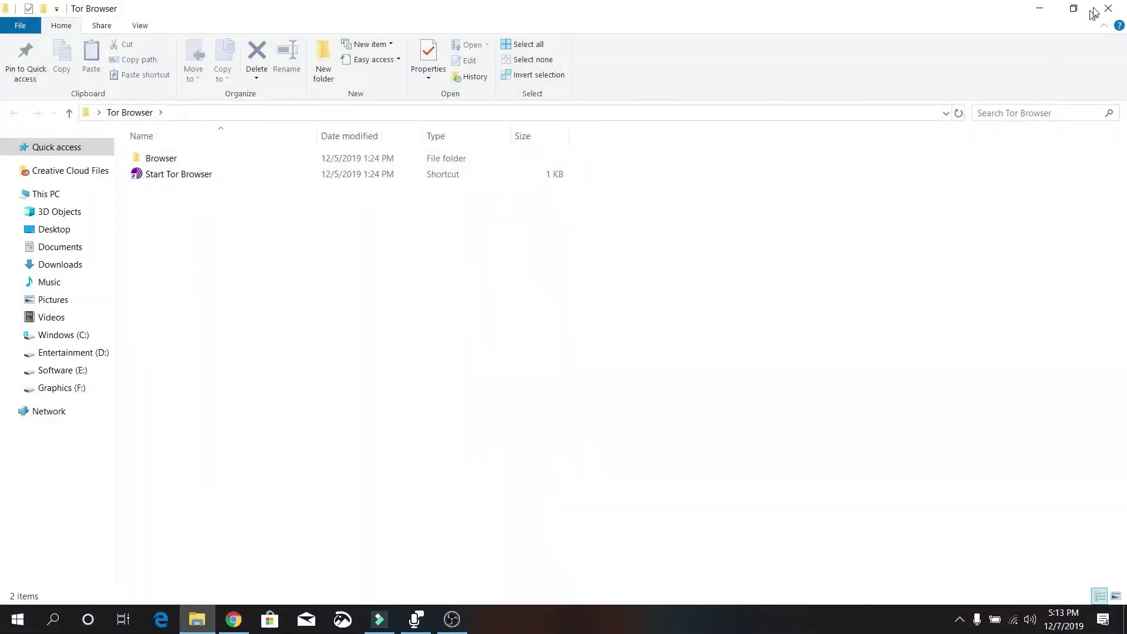
pyautogui.click(1108, 8)
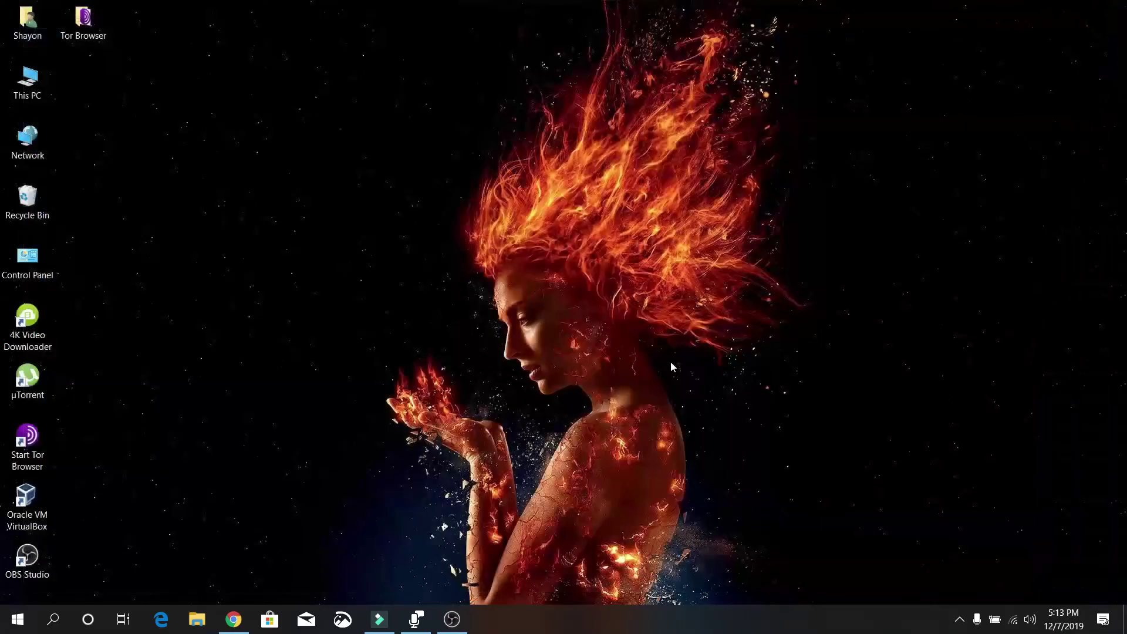
# Bring the minimized OBS Studio window back onto the screen
pyautogui.click(459, 610)
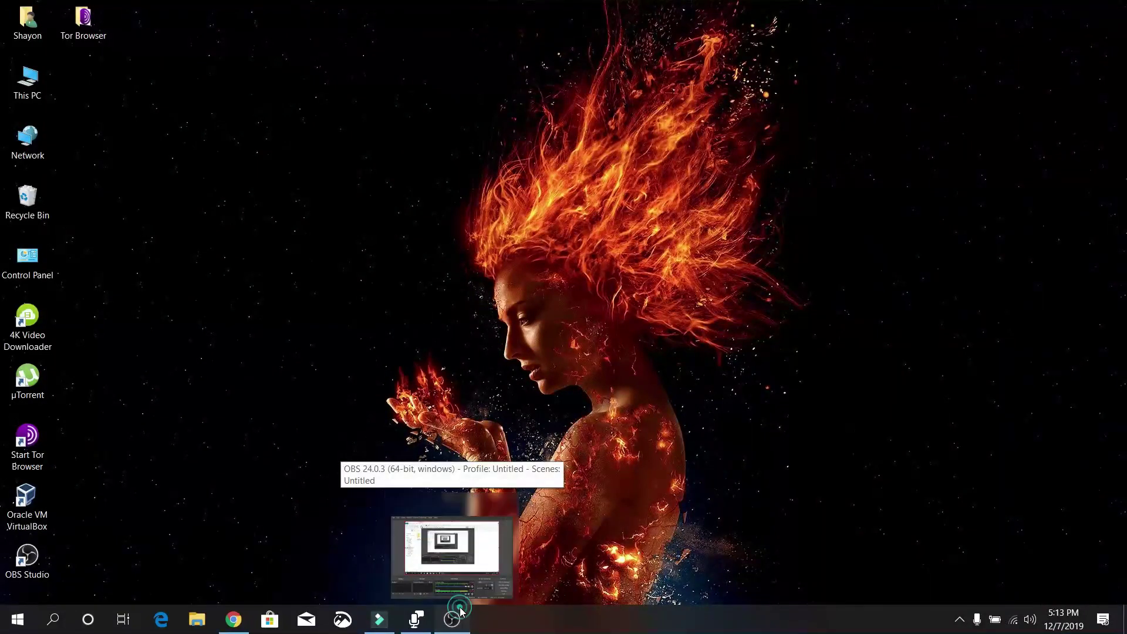